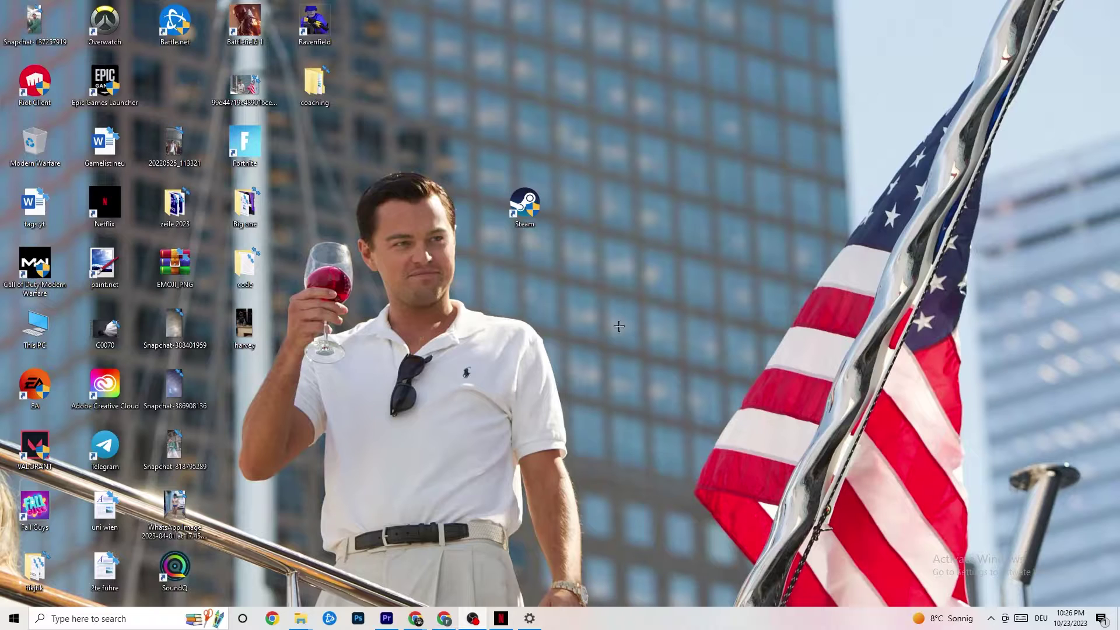
drag(544, 209, 475, 208)
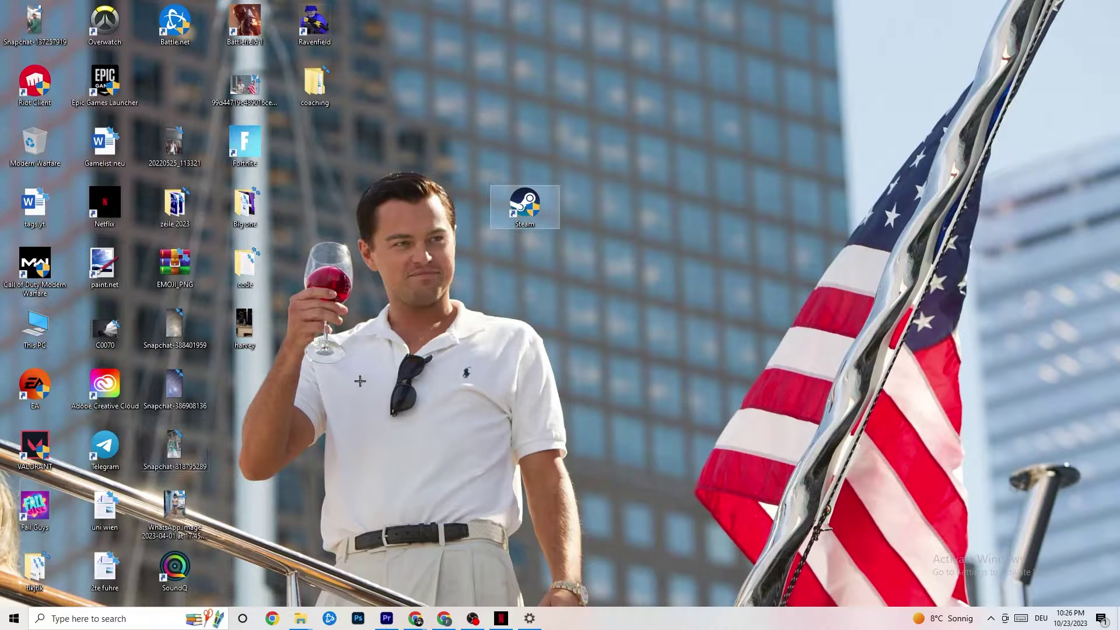
drag(528, 216, 534, 217)
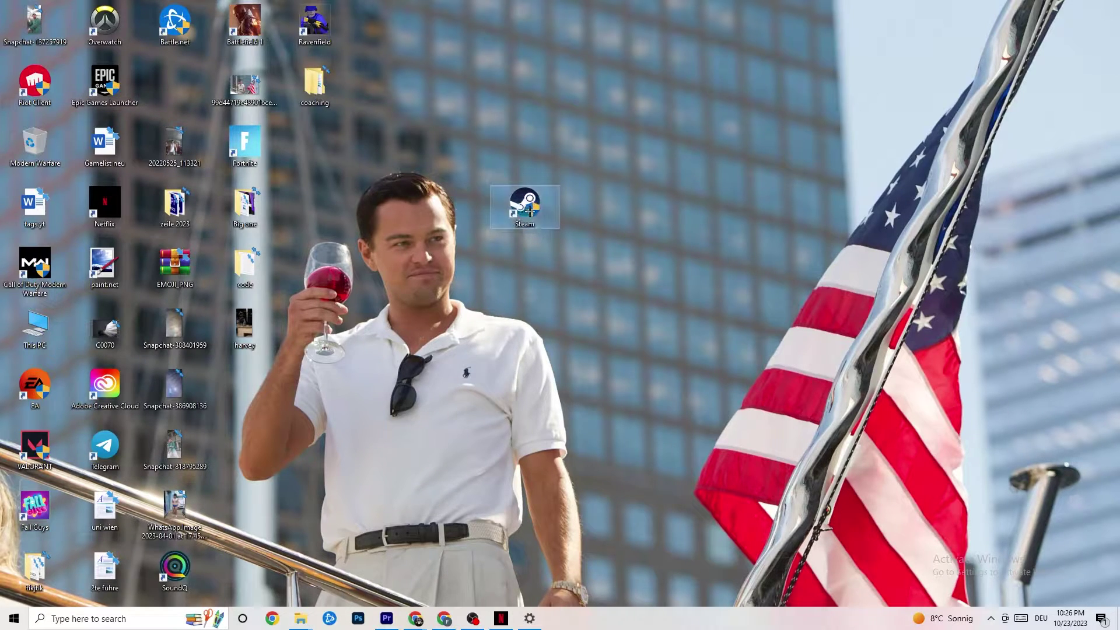
click(533, 130)
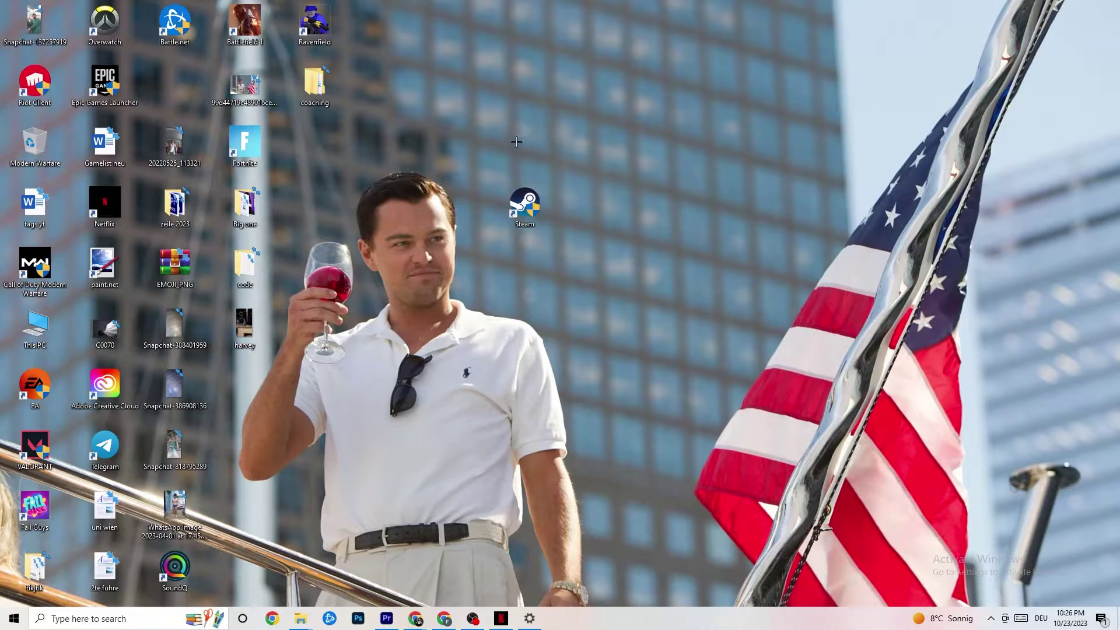
right_click(536, 205)
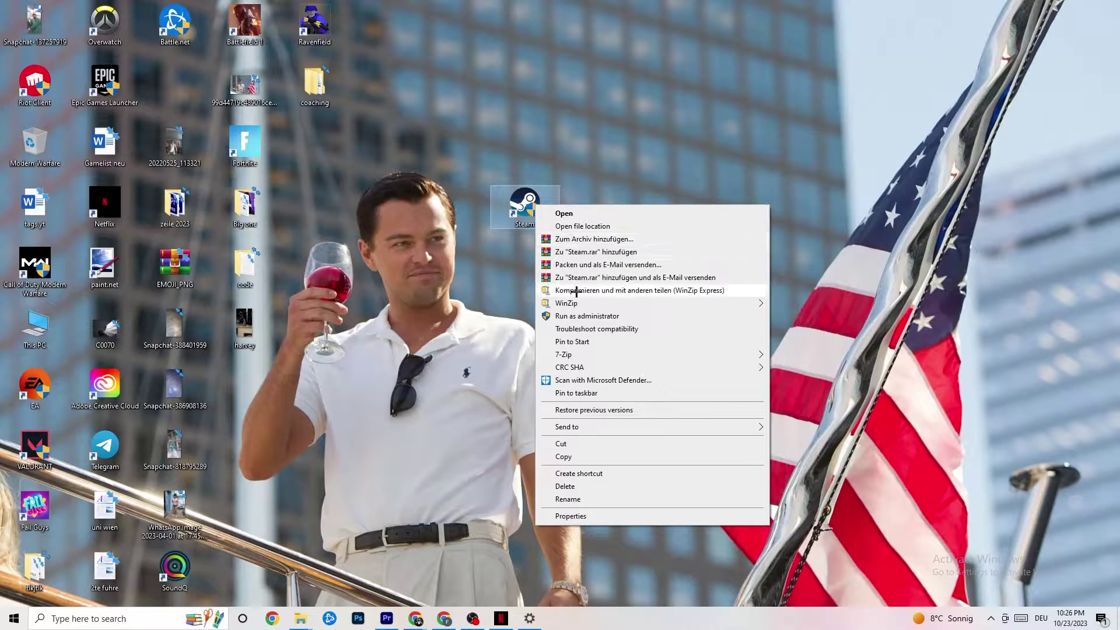
click(484, 311)
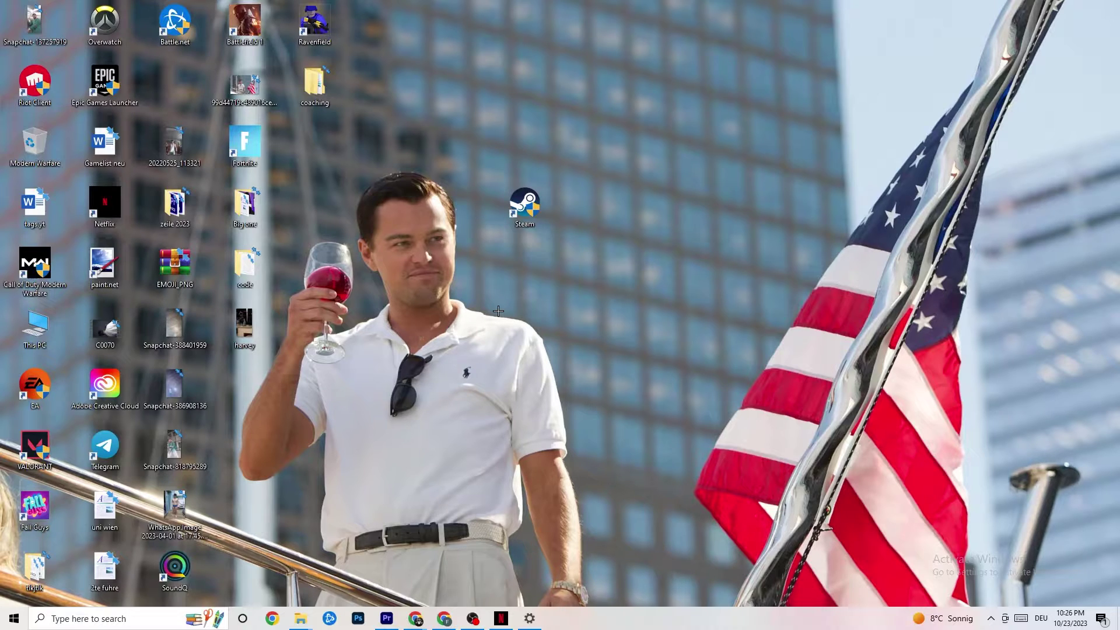
Review the compatibility mode and administrator settings in the Steam shortcut's properties, and close the dialog
right_click(523, 208)
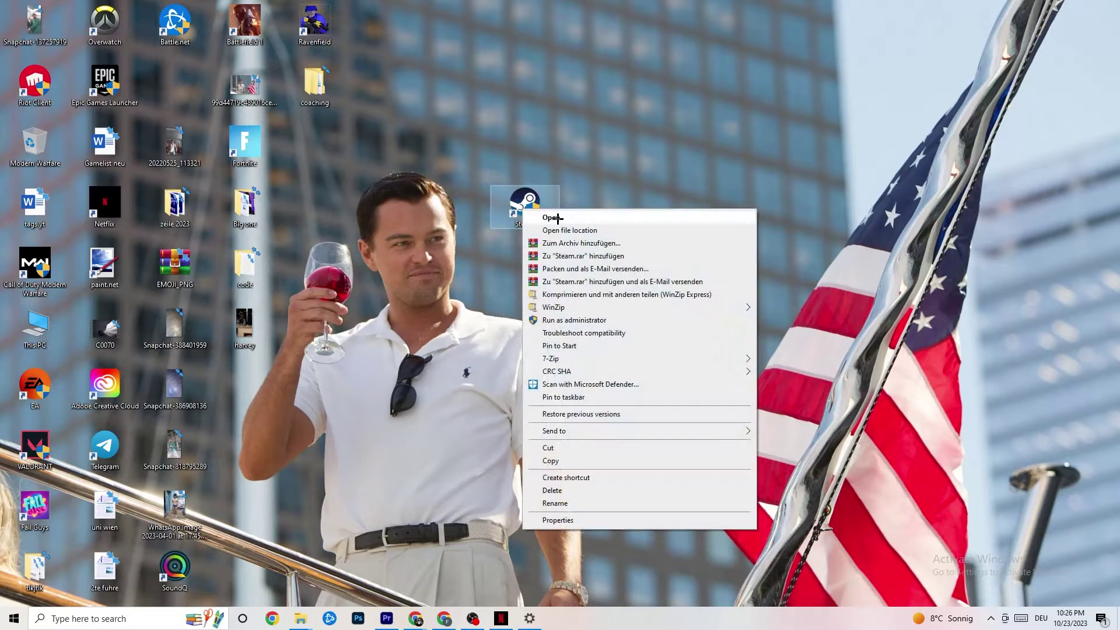
click(581, 520)
drag(606, 218, 550, 130)
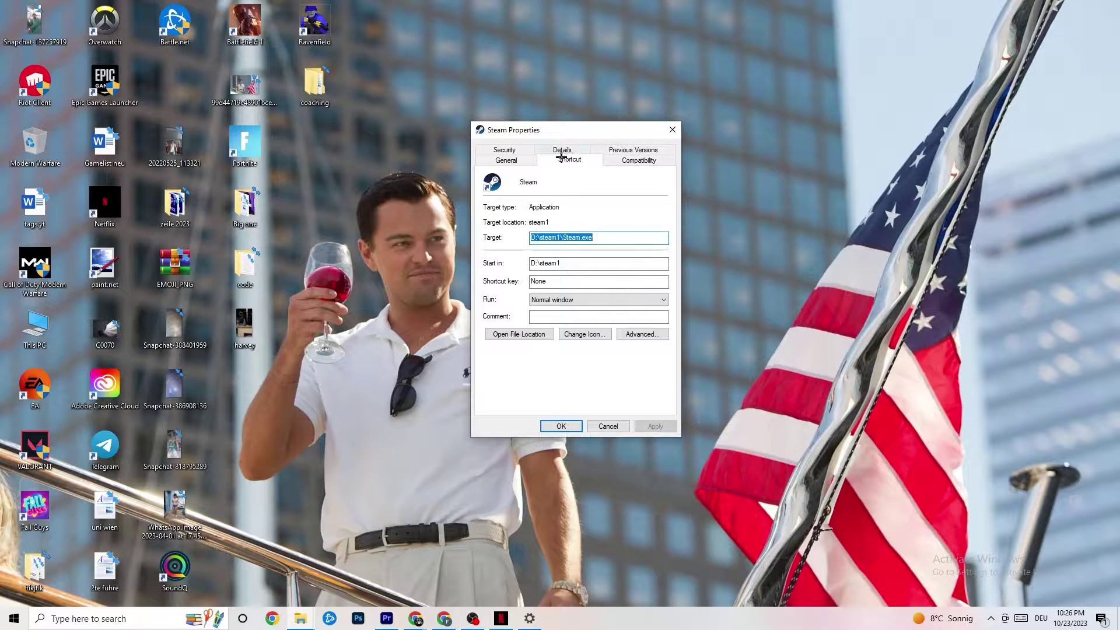
click(608, 158)
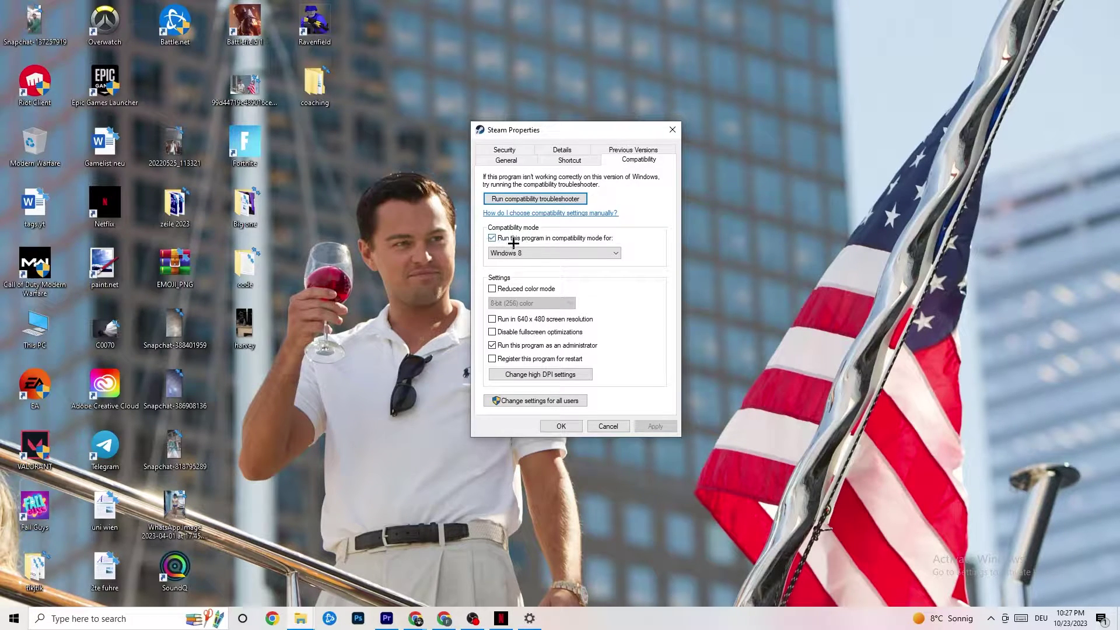
click(542, 253)
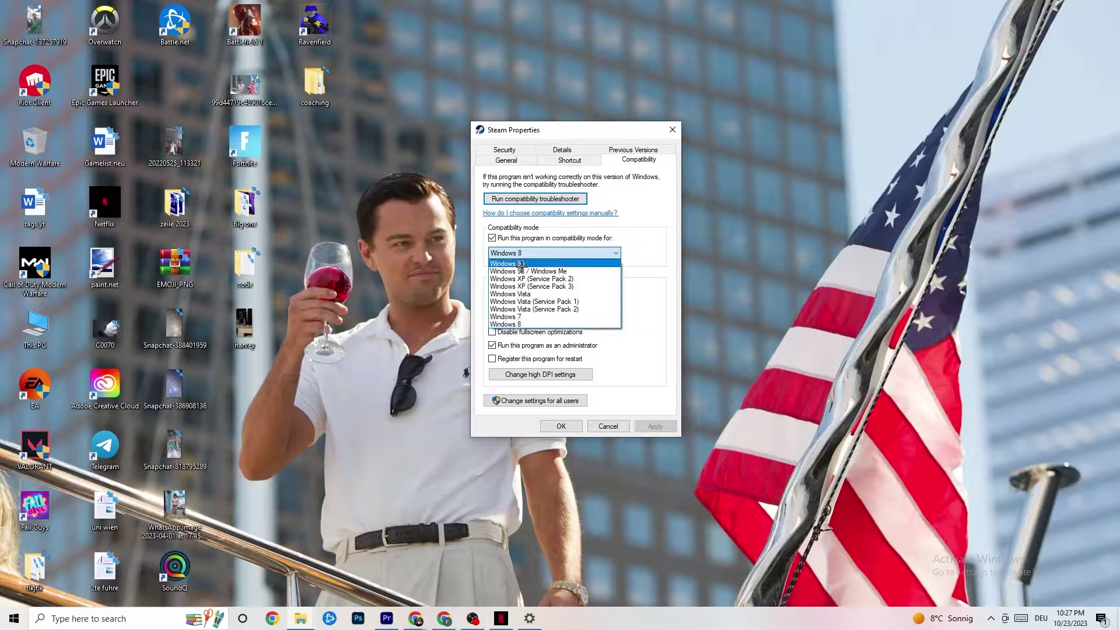
click(630, 284)
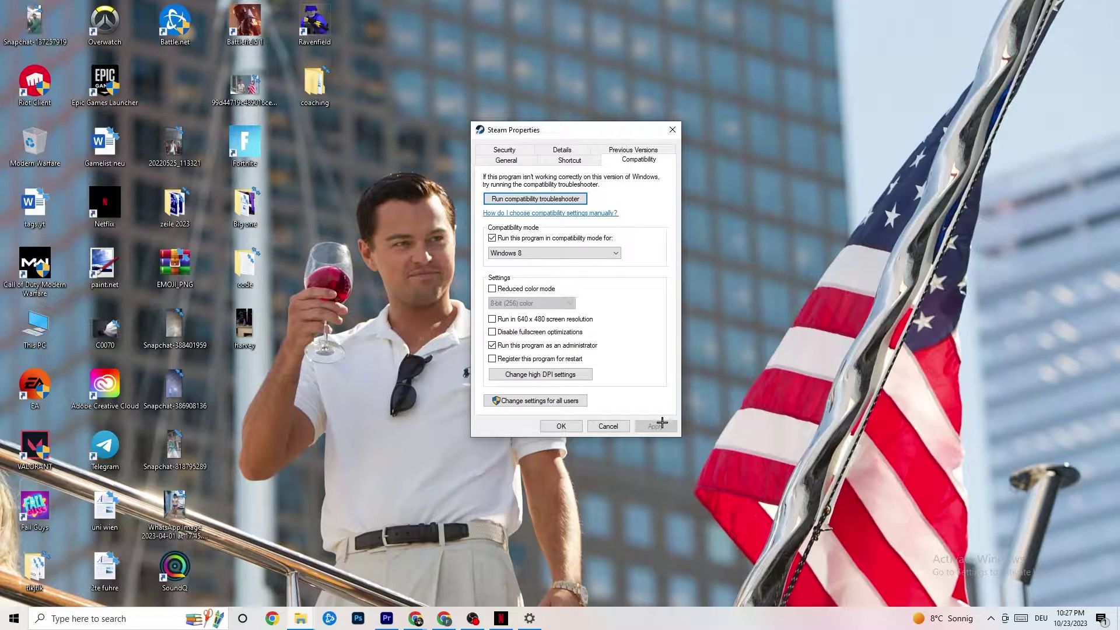
click(561, 428)
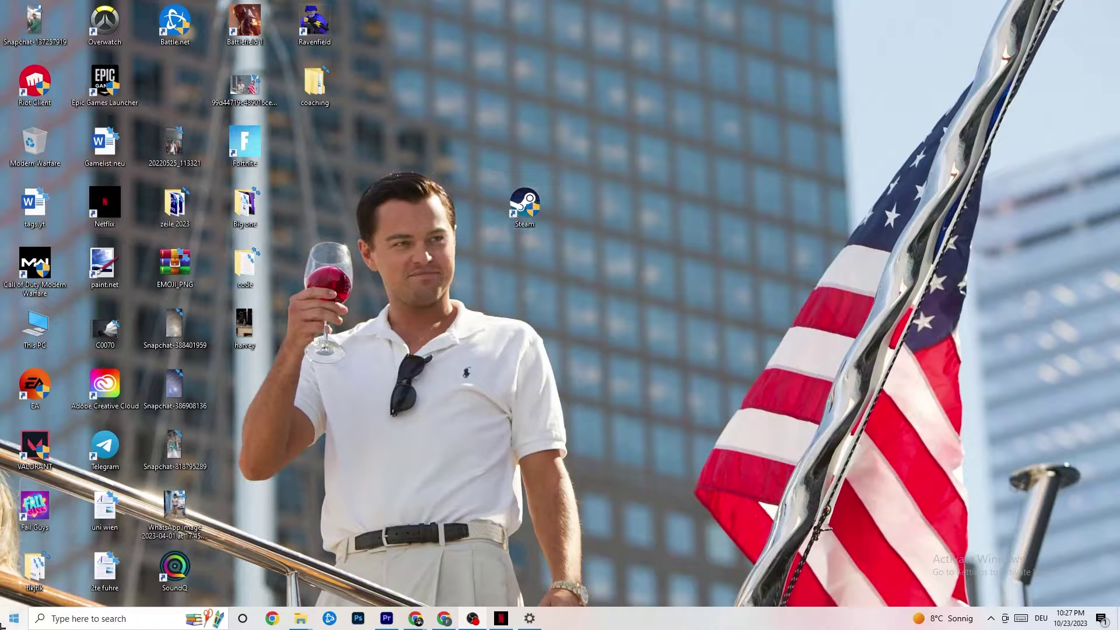
click(12, 619)
key(Escape)
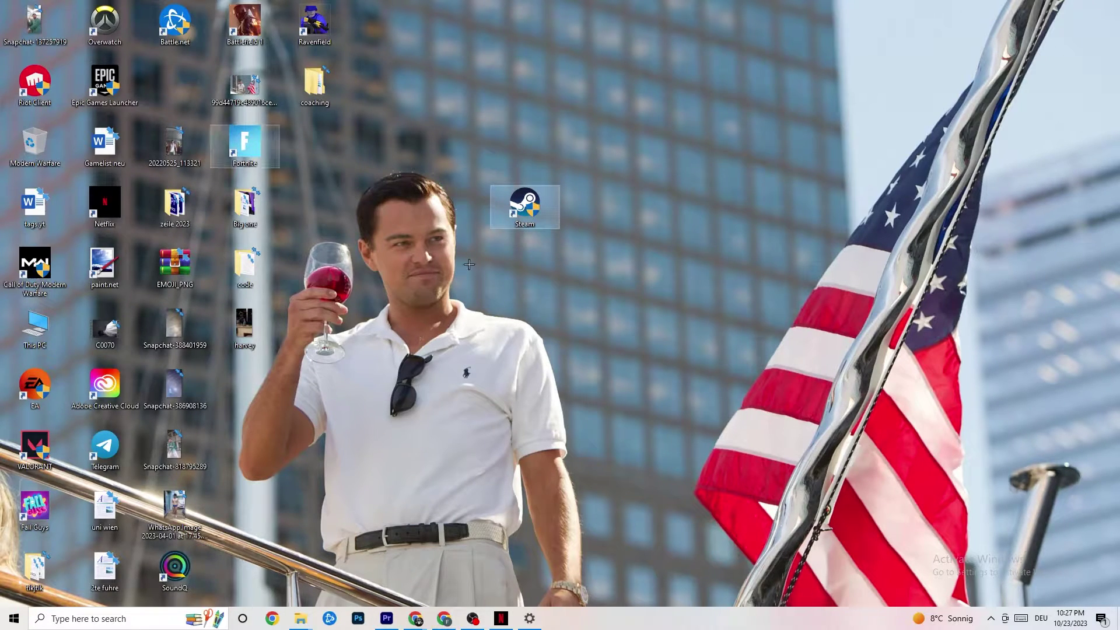
right_click(523, 201)
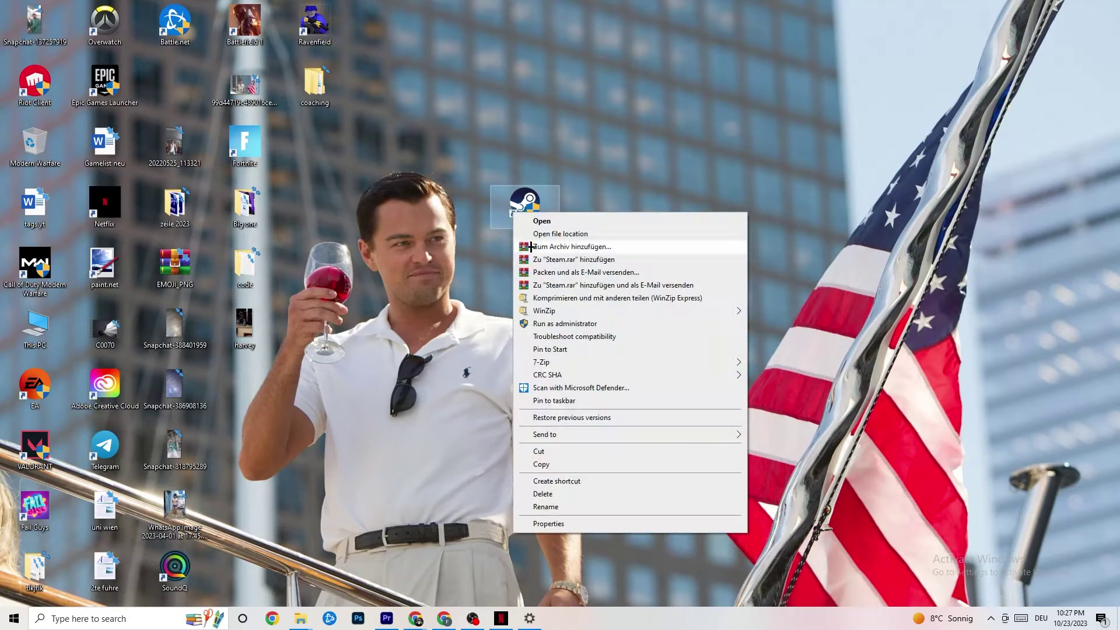
click(363, 327)
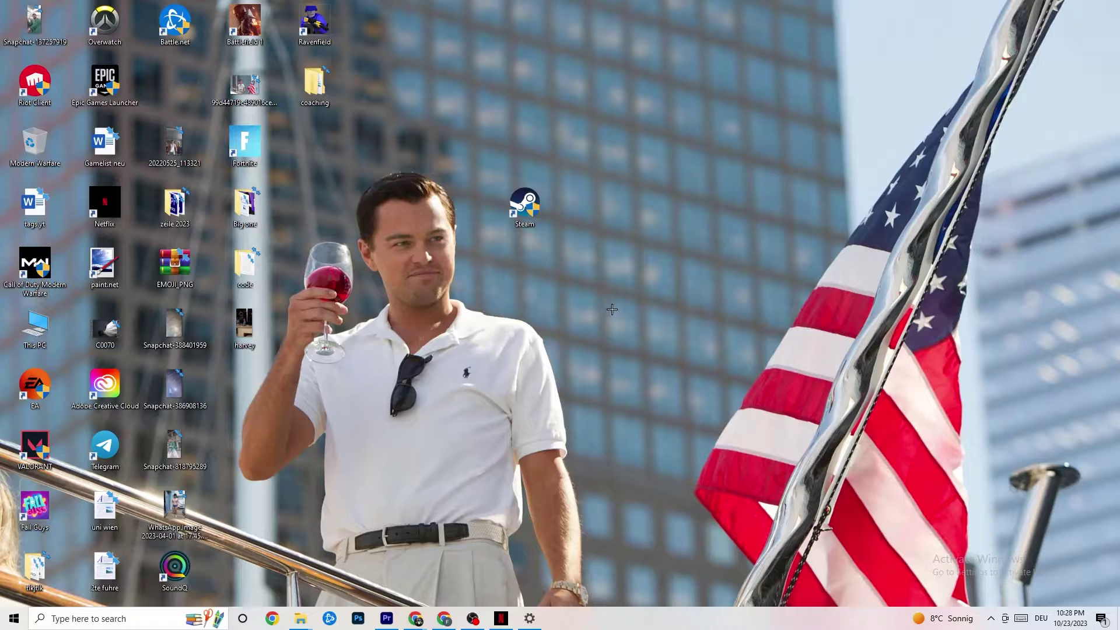
Open Task Manager maximized and look at the available actions for the Google Chrome process
right_click(623, 626)
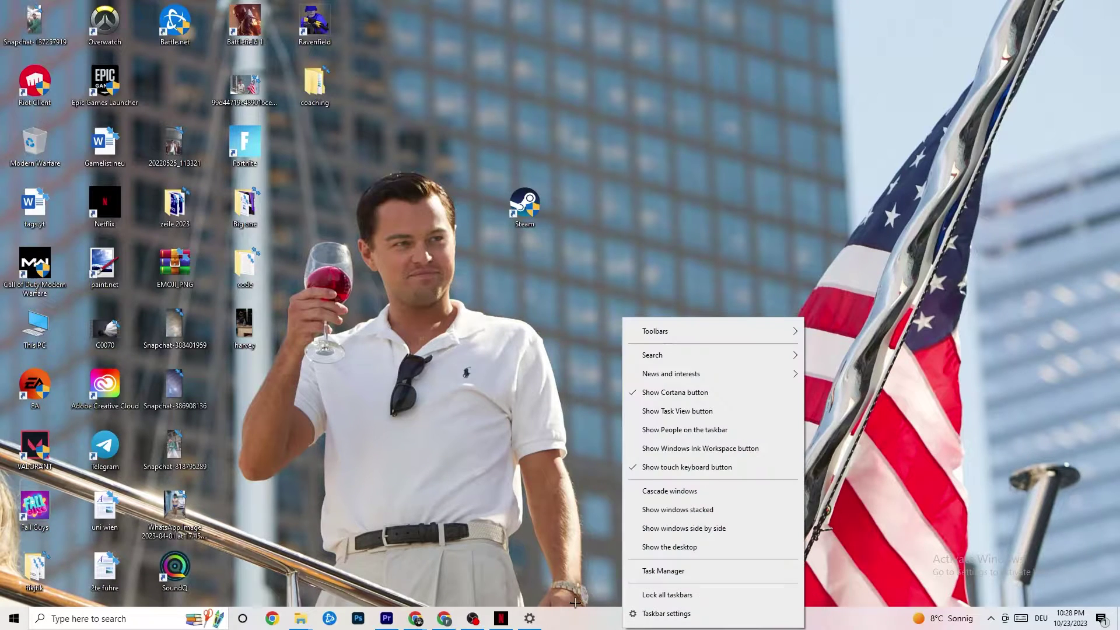
click(674, 572)
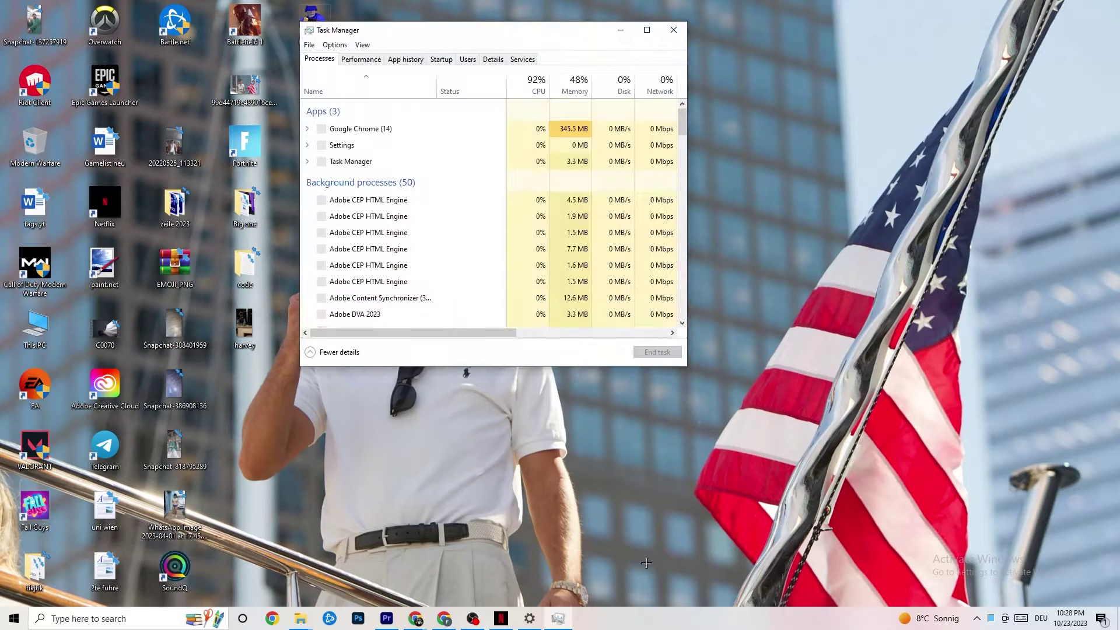
click(647, 31)
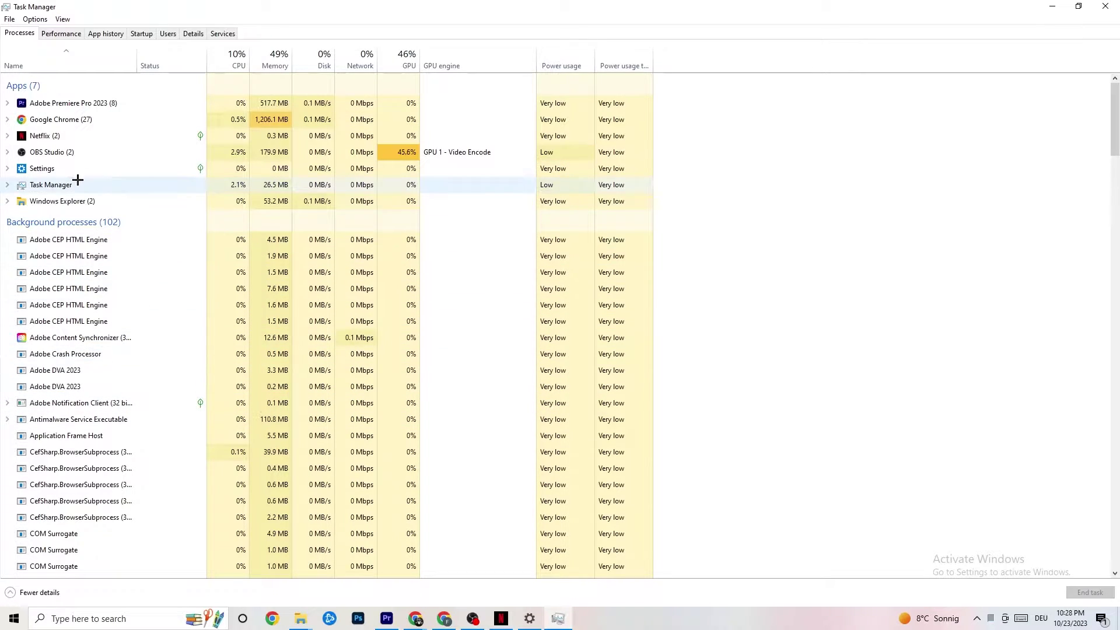
right_click(82, 120)
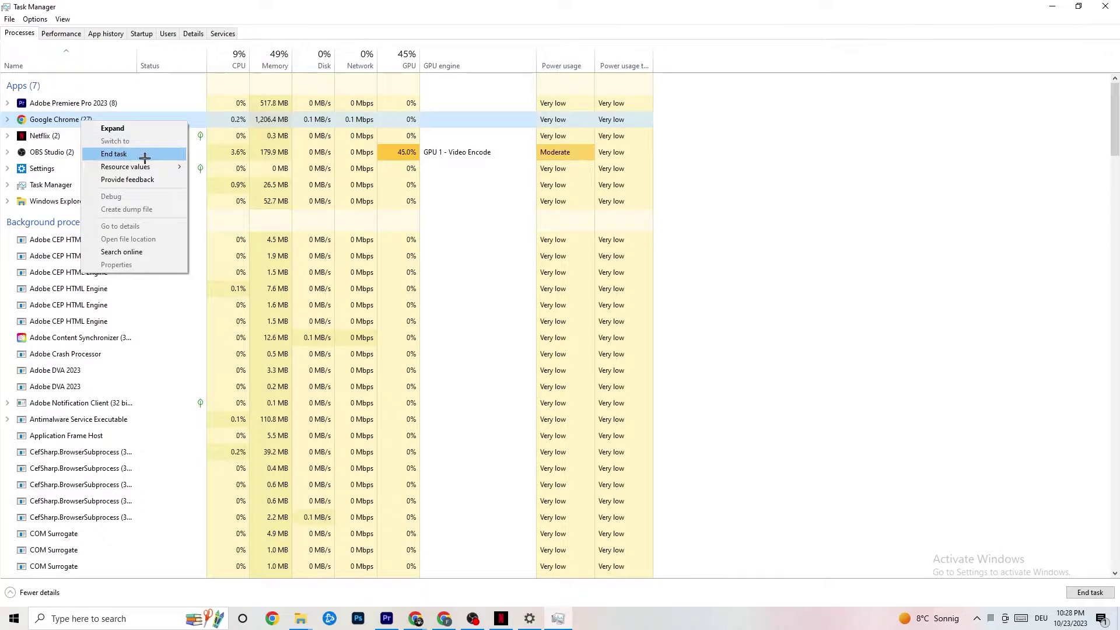
click(800, 137)
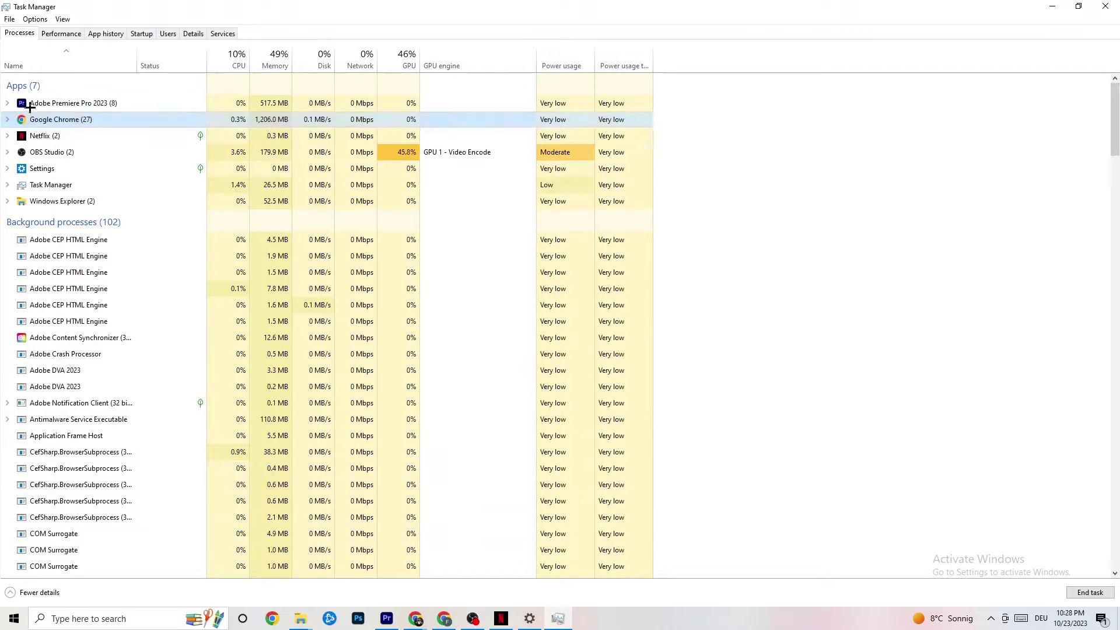
Examine the priority options of the Adobe Premiere Pro process in the detailed process list
click(193, 33)
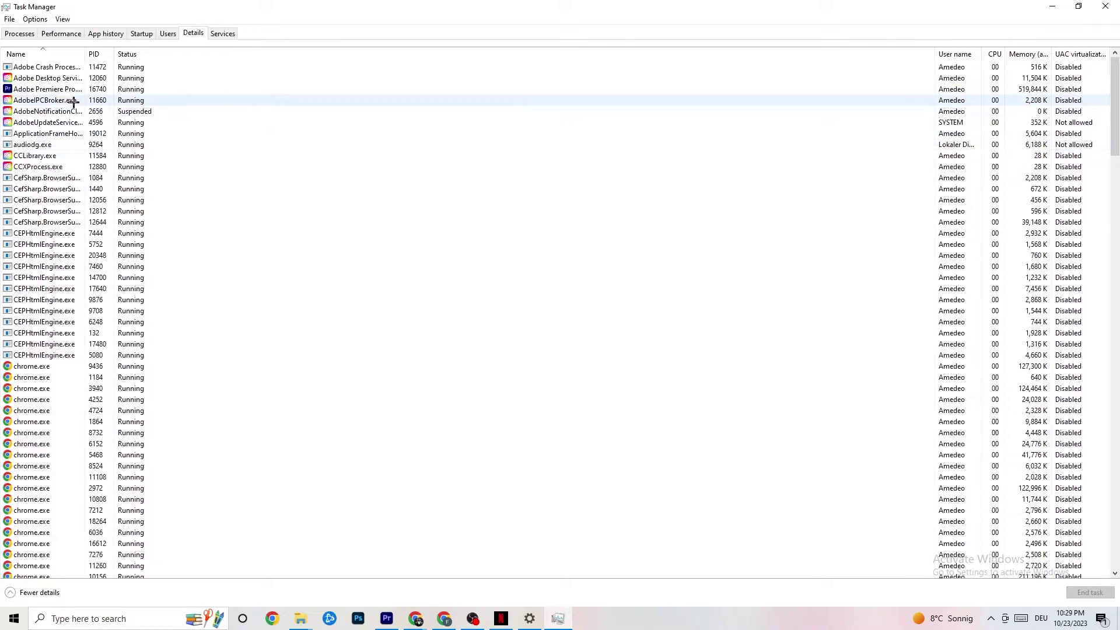
right_click(60, 92)
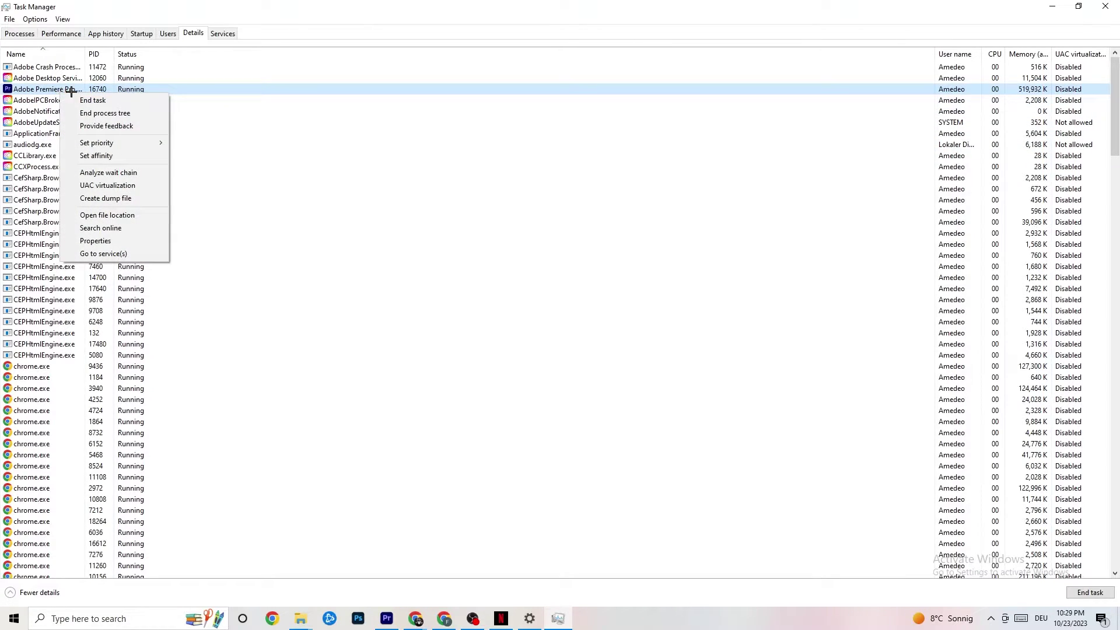
mouse_move(103, 140)
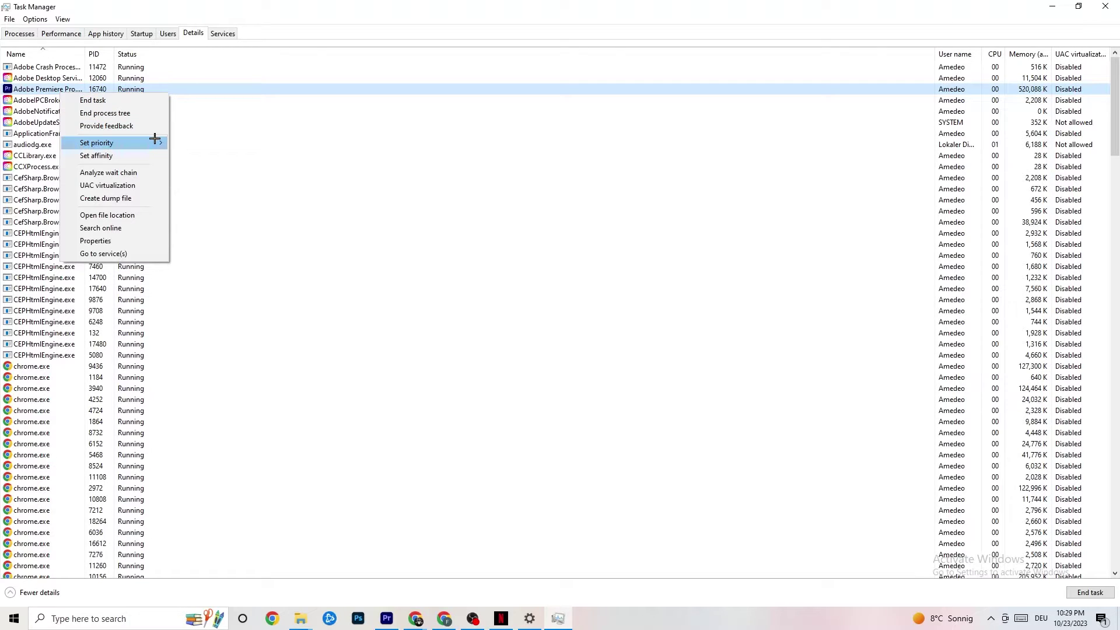
mouse_move(155, 139)
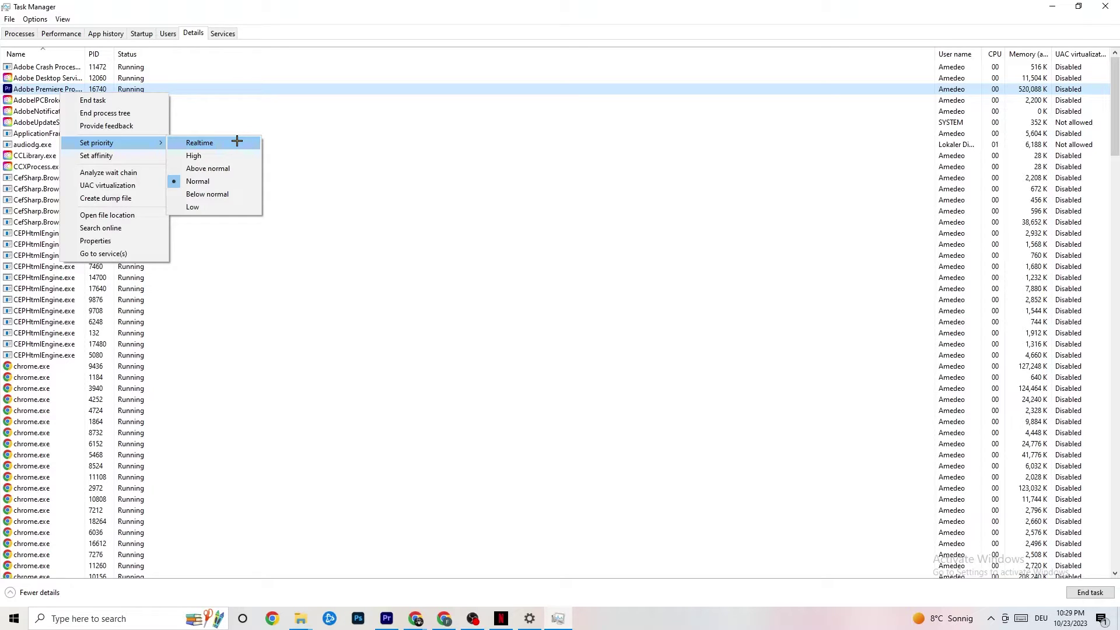
click(302, 123)
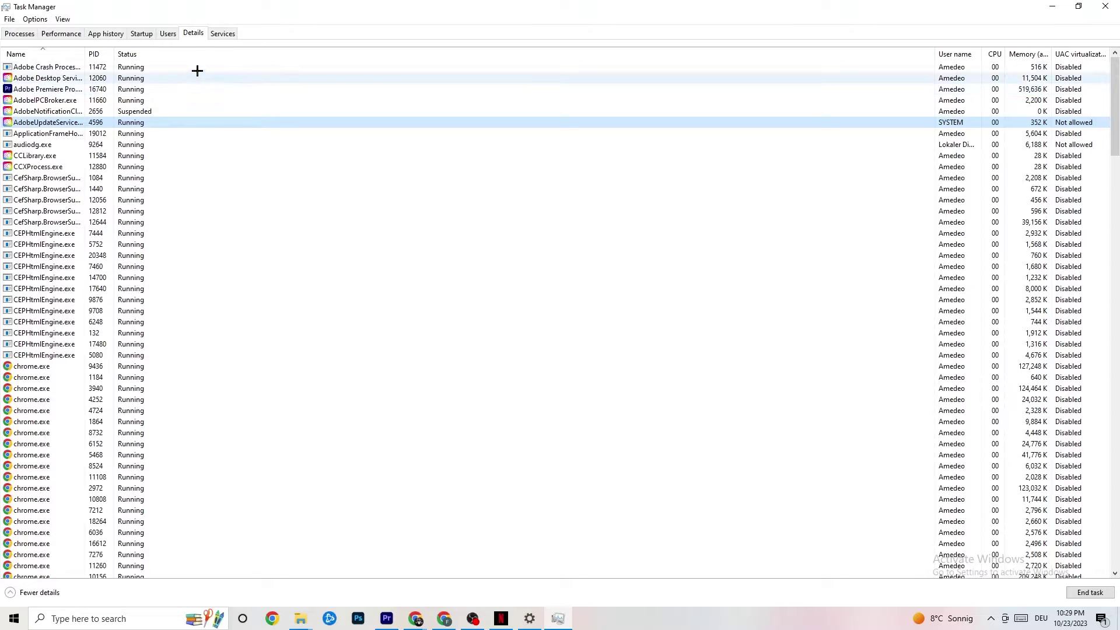
Review the startup programs and the options for Razer Synapse, and close Task Manager
click(142, 33)
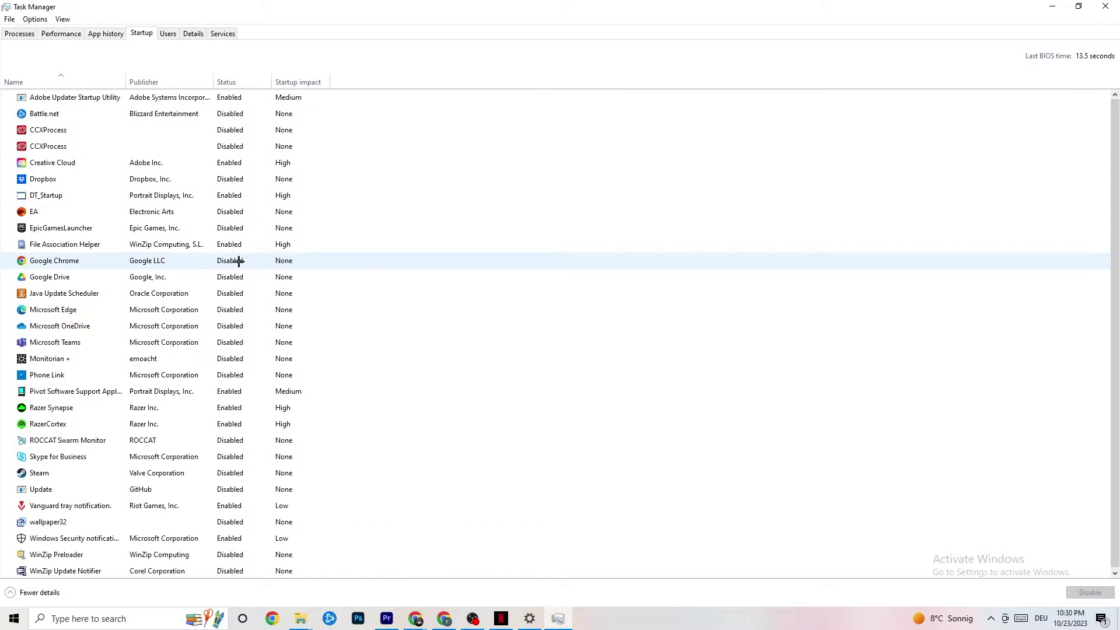
right_click(227, 409)
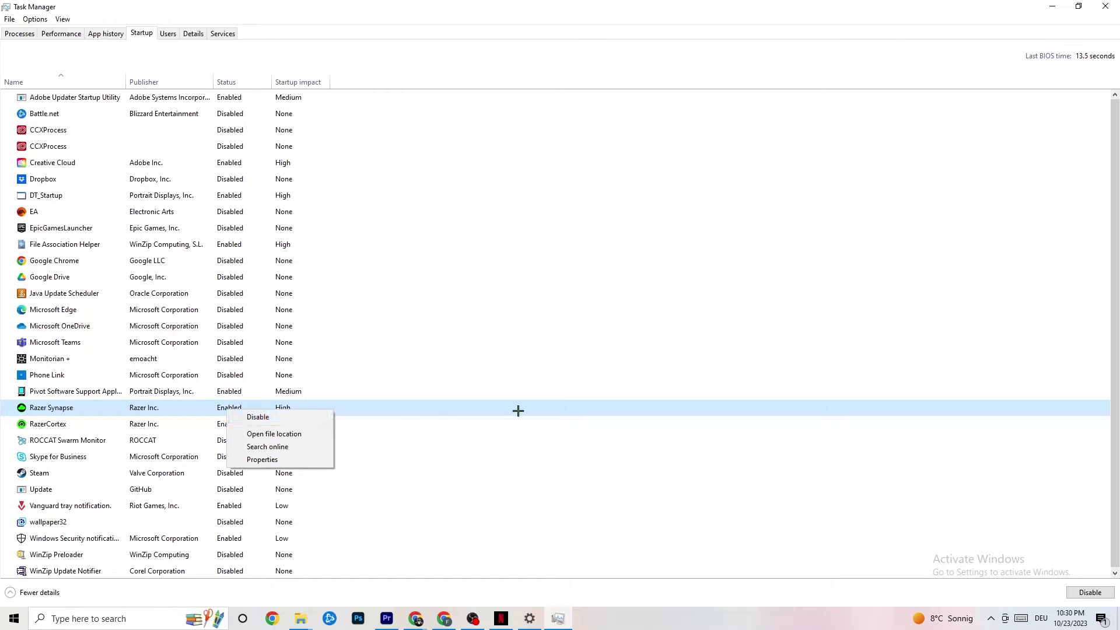
key(Escape)
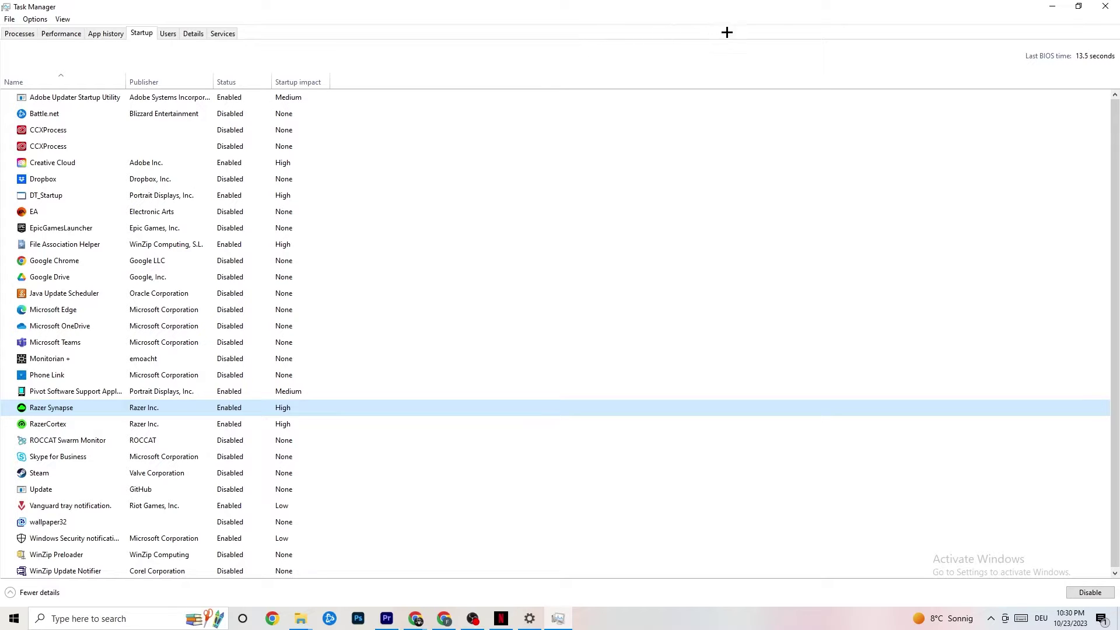
click(1099, 5)
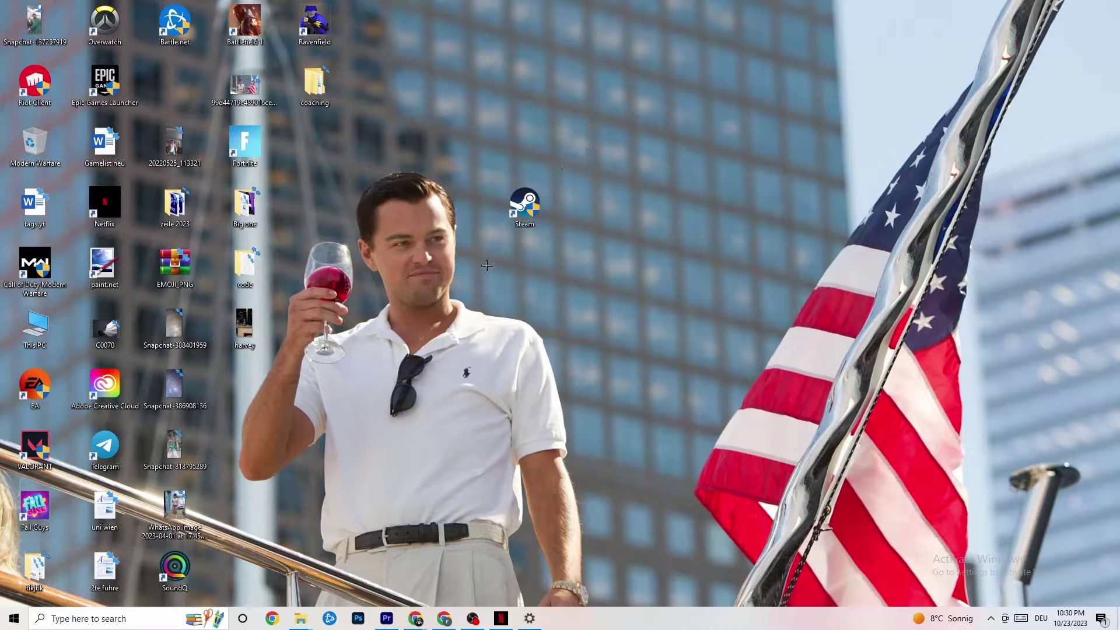
Open the Windows display settings and check the options for the size of text, apps and other items
click(9, 623)
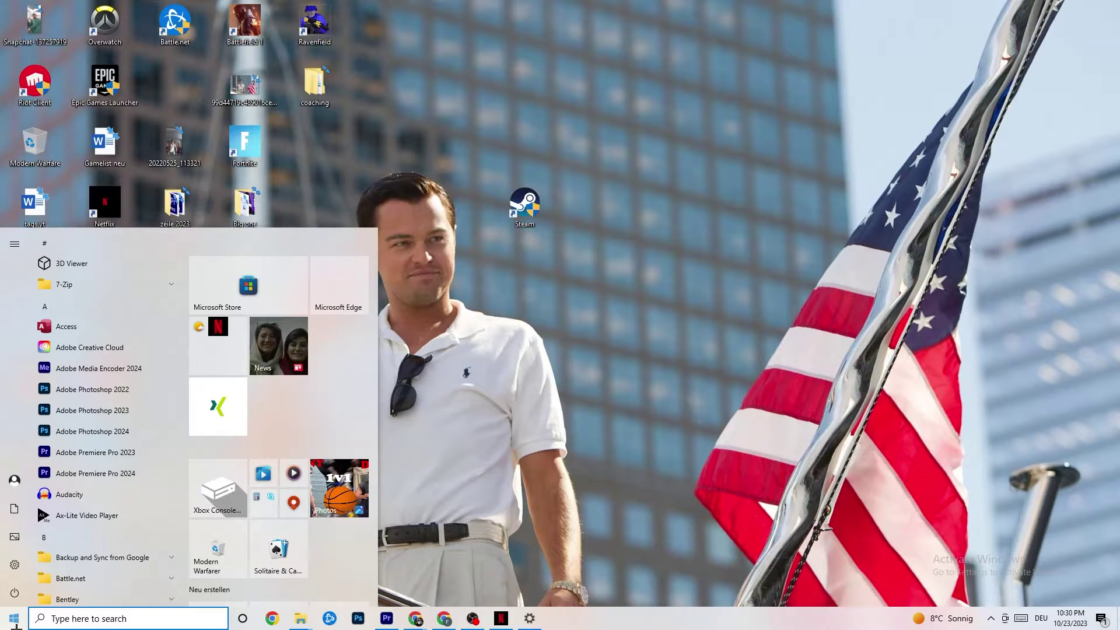
click(16, 565)
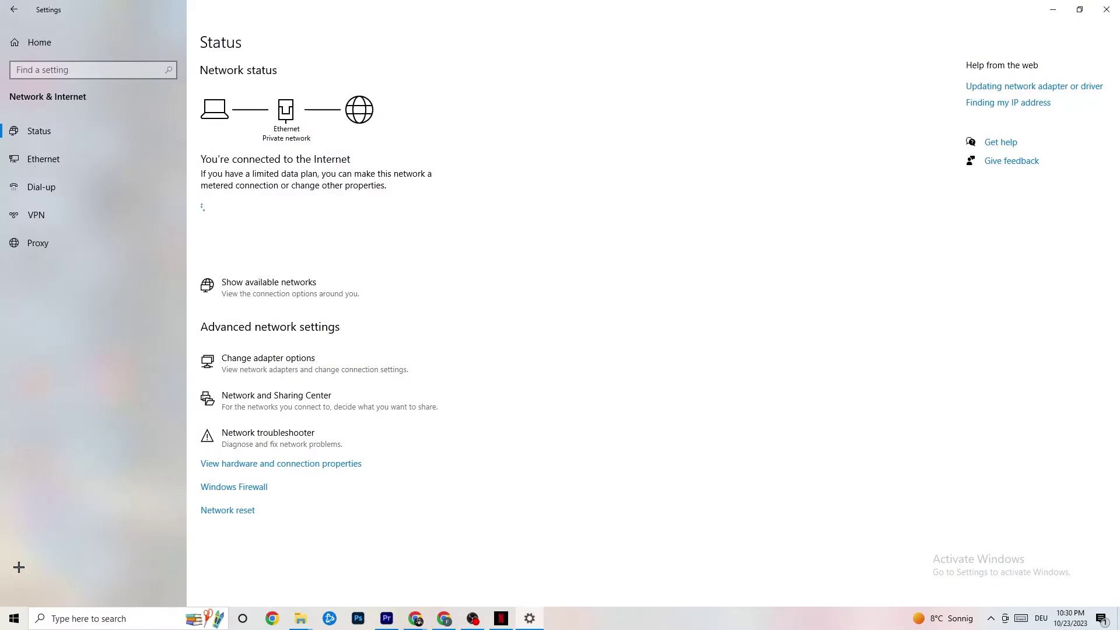
click(33, 41)
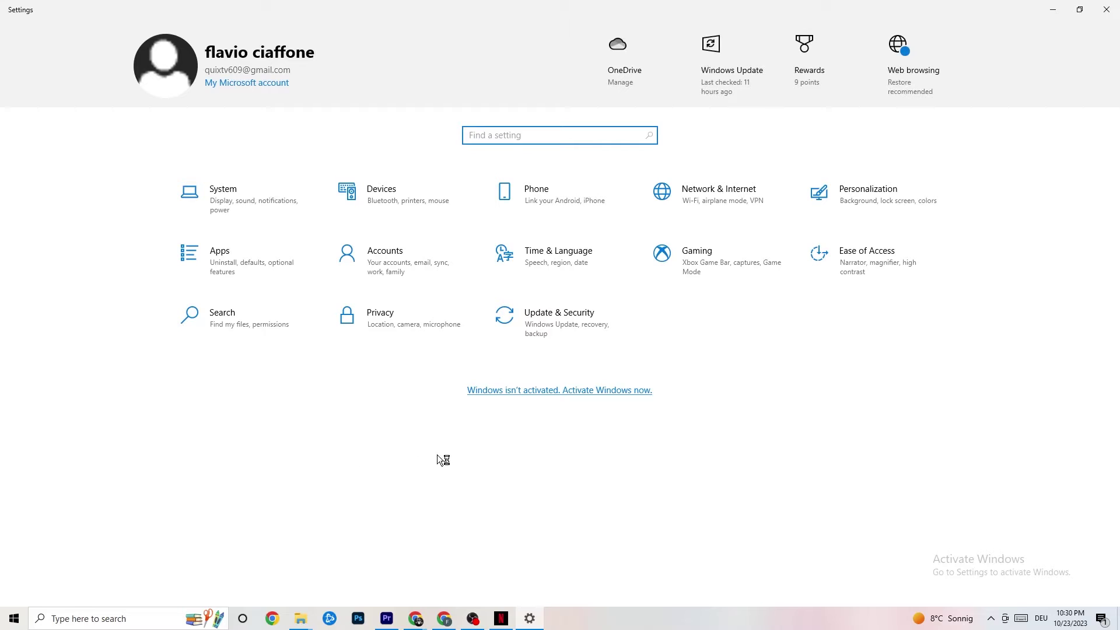
click(245, 197)
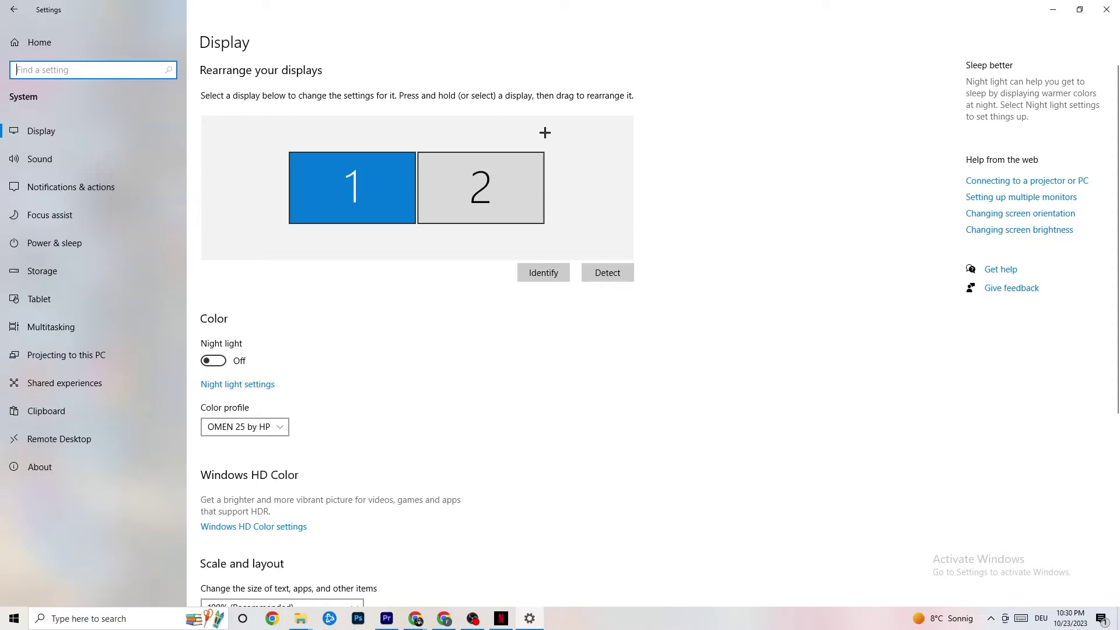
scroll(545, 132, down, 5)
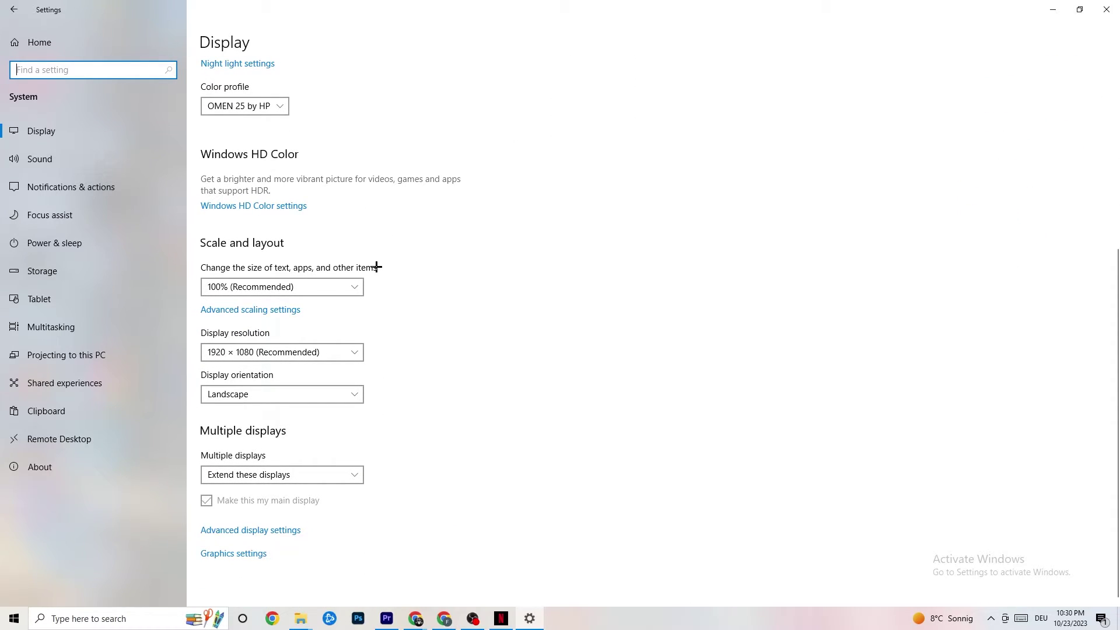
click(328, 281)
click(445, 226)
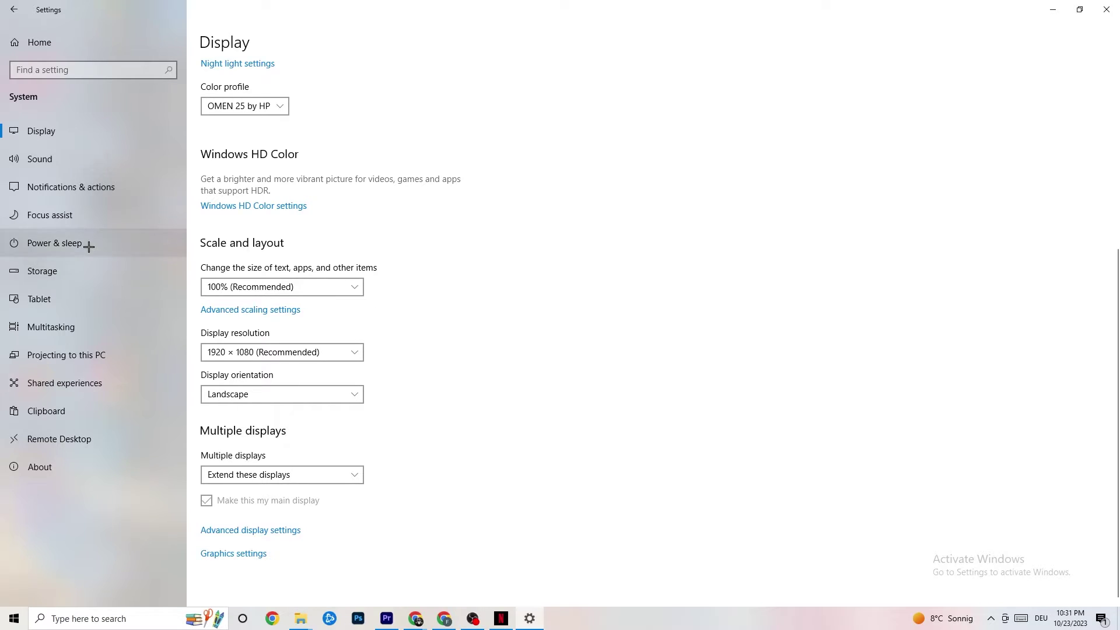
Review the available power plans in the additional power settings of Power & sleep, and close Power Options
click(71, 242)
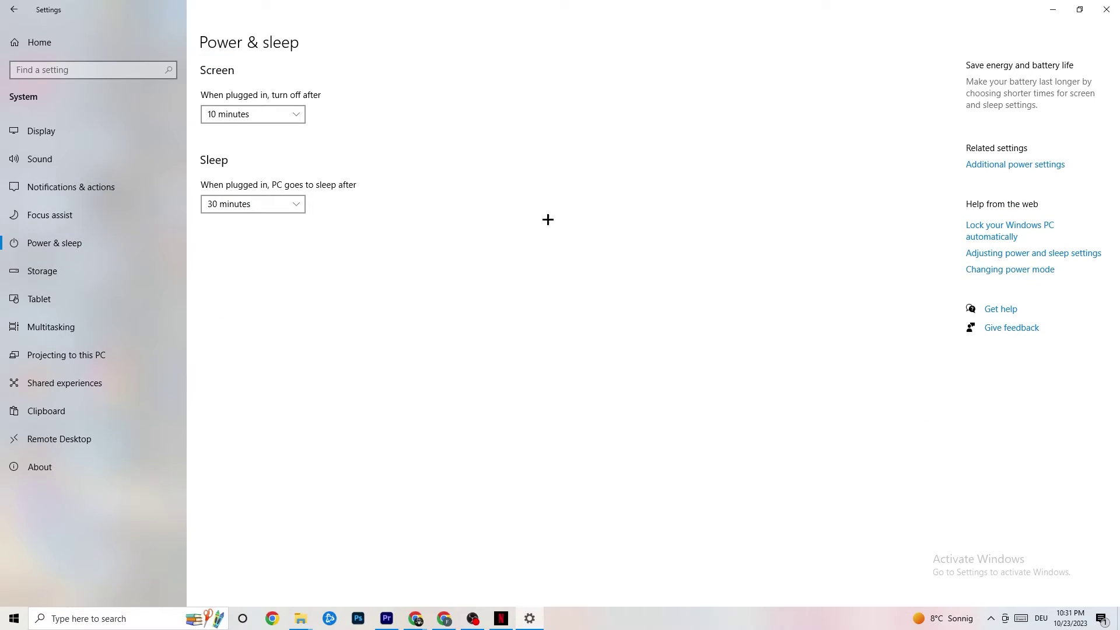
click(1026, 164)
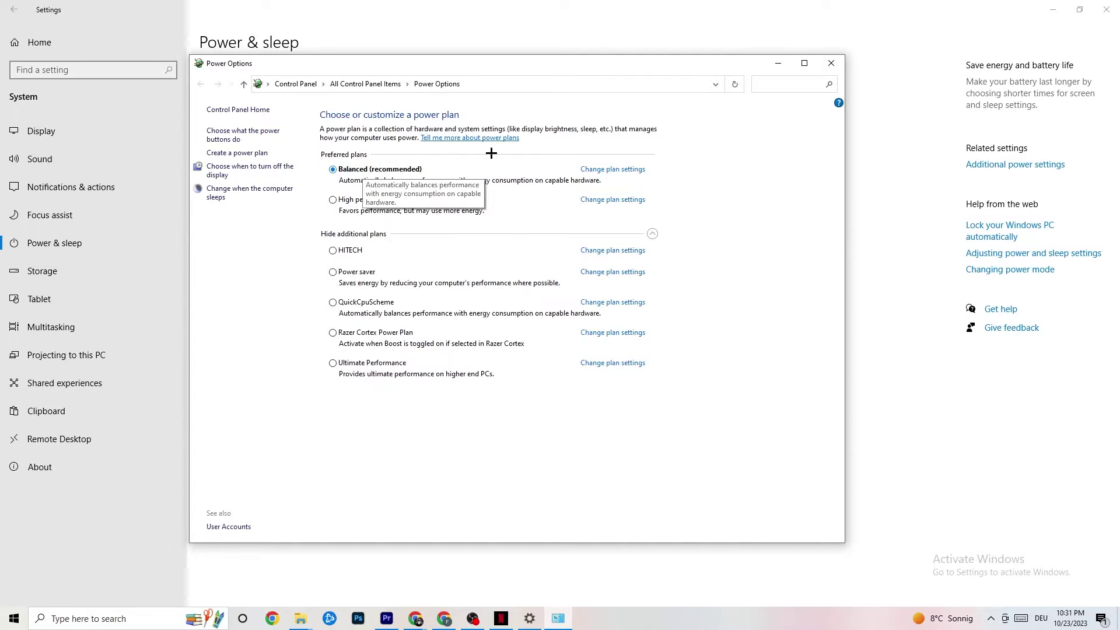
click(830, 63)
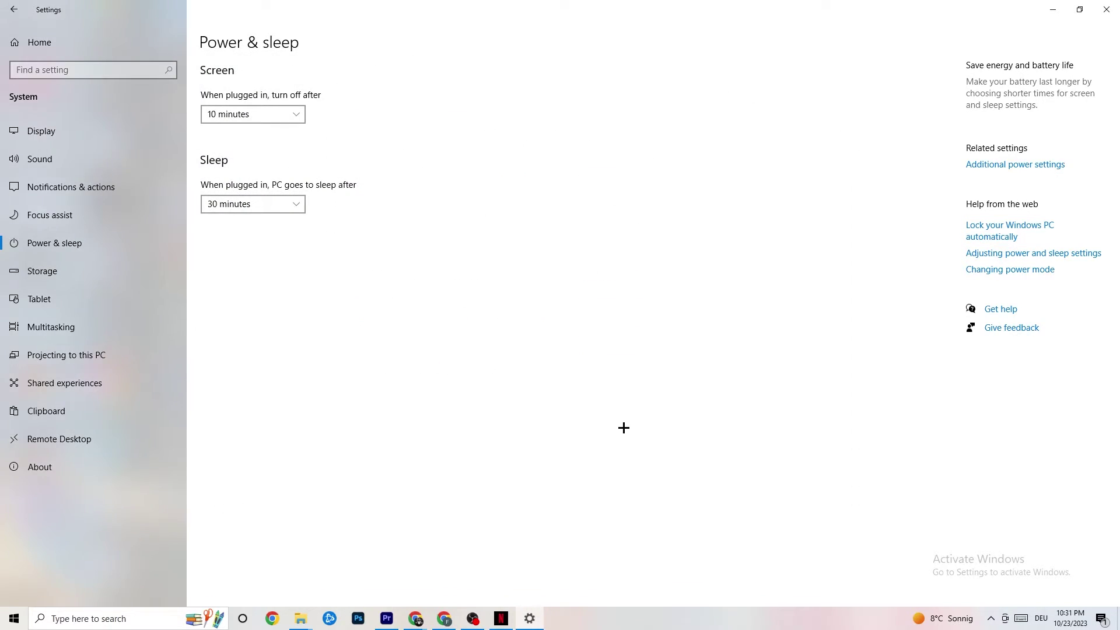
Open the Storage Sense configuration and check the options for its run frequency and for deleting recycle bin and Downloads files
click(88, 271)
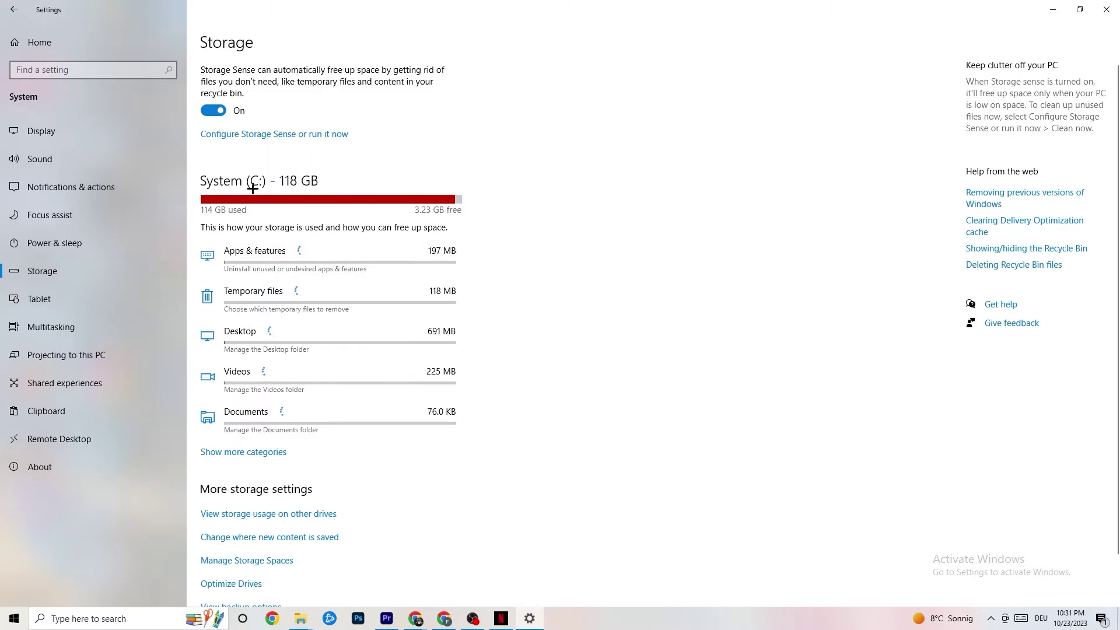
click(260, 135)
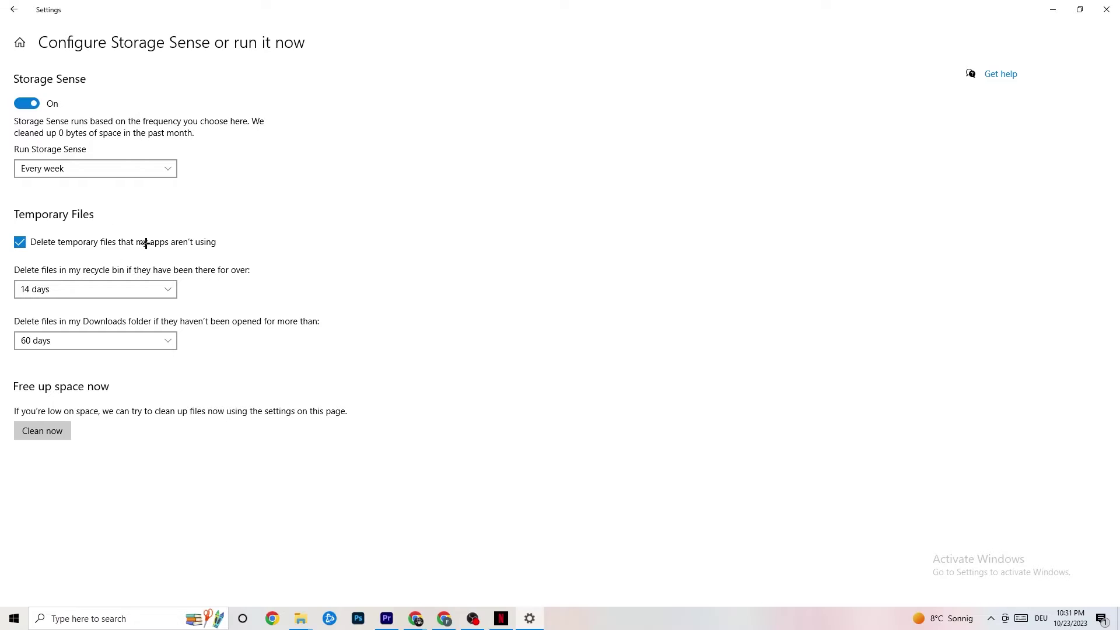
click(124, 169)
click(125, 171)
click(103, 170)
click(105, 170)
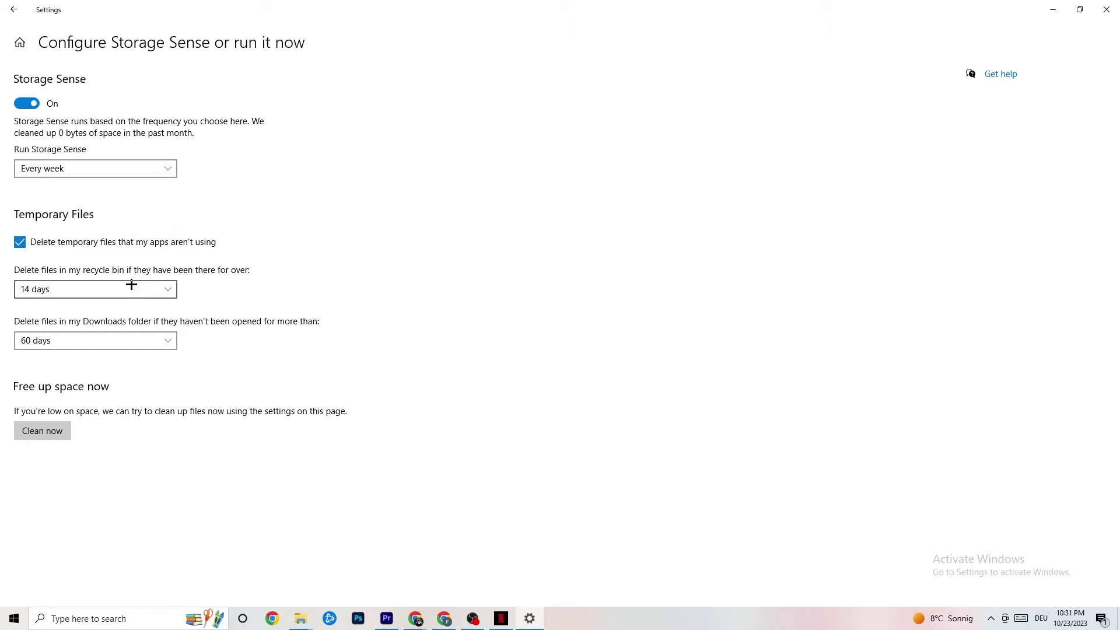
click(131, 286)
click(131, 286)
click(146, 341)
click(477, 282)
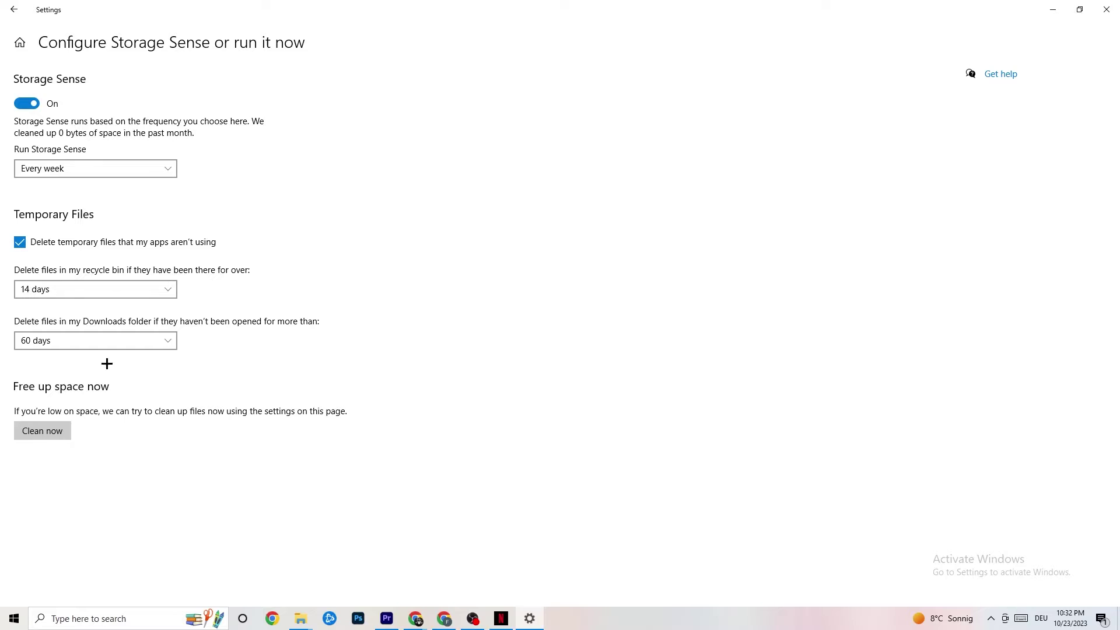
Go to the Gaming settings and review the Xbox Game Bar, Captures and Game Mode pages
click(11, 7)
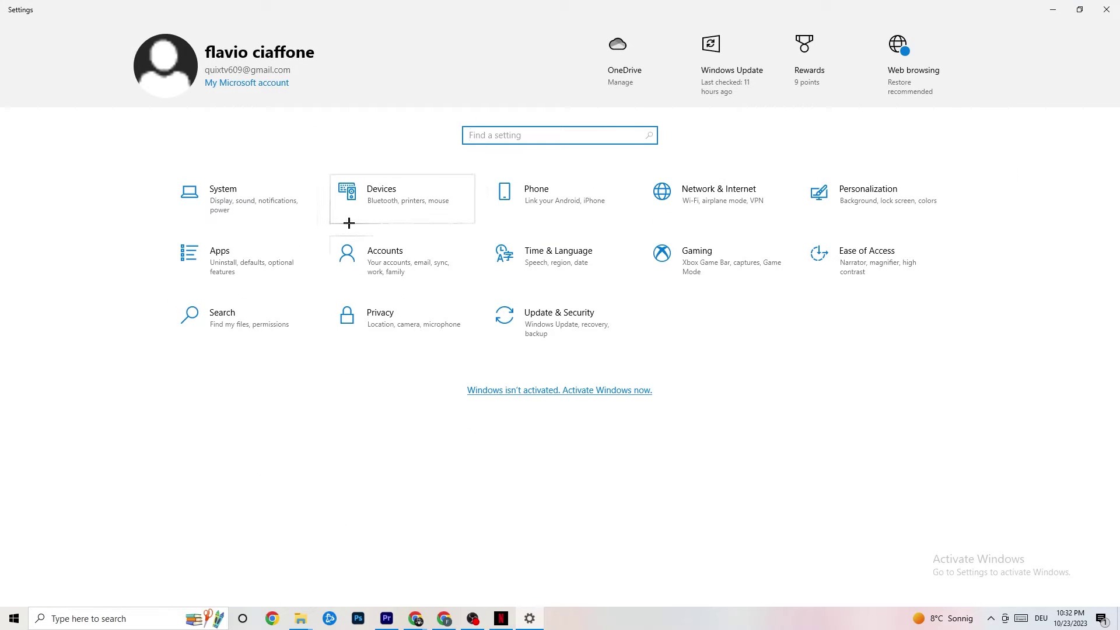
click(746, 266)
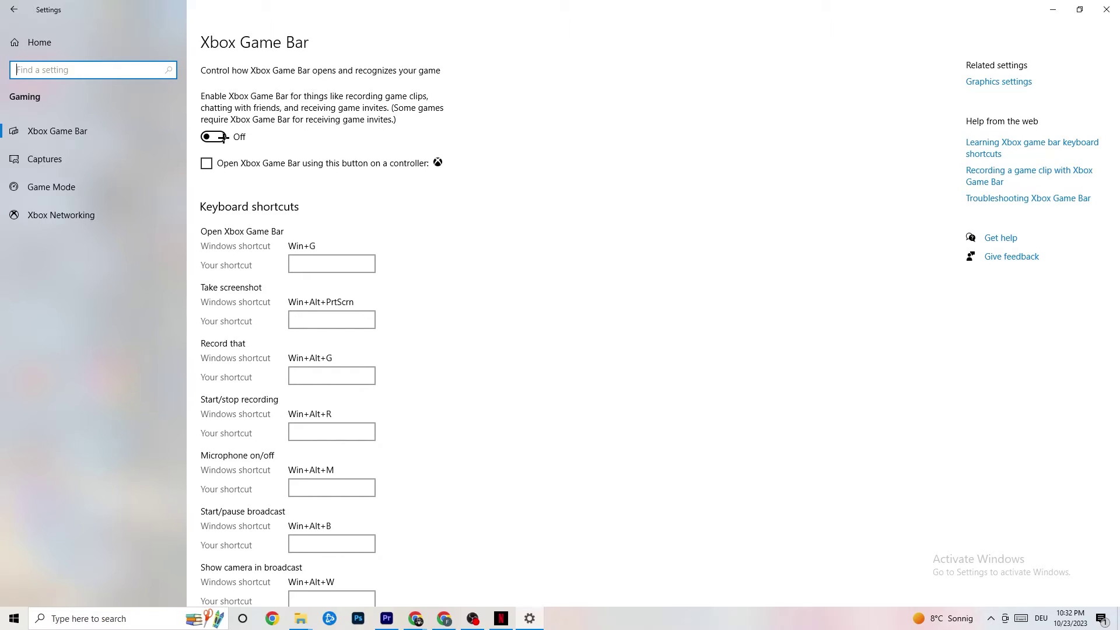
click(89, 160)
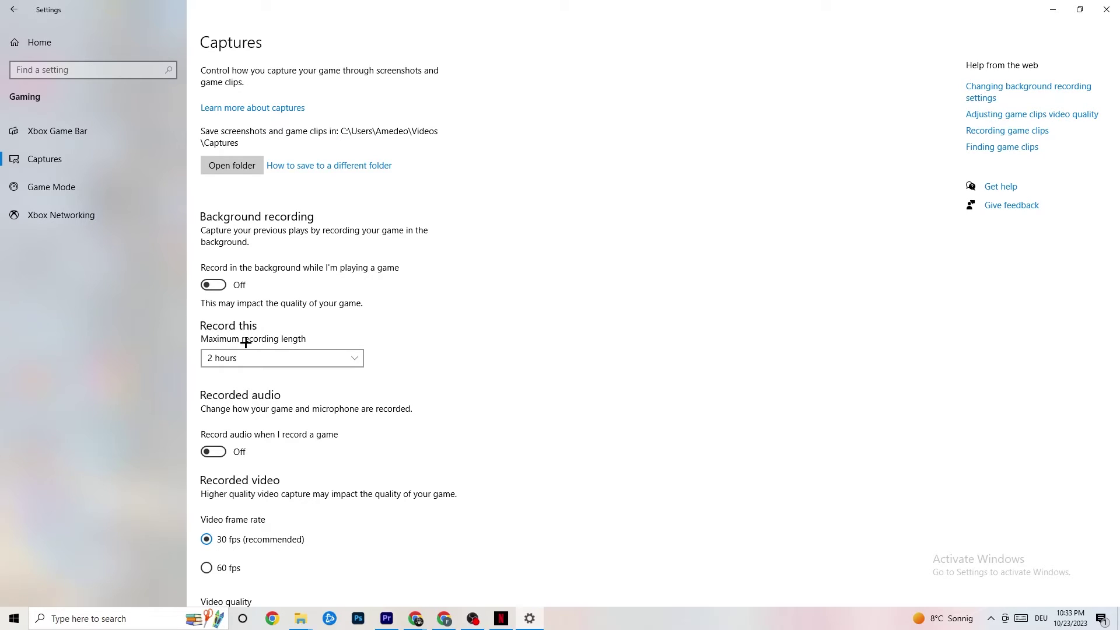
click(103, 191)
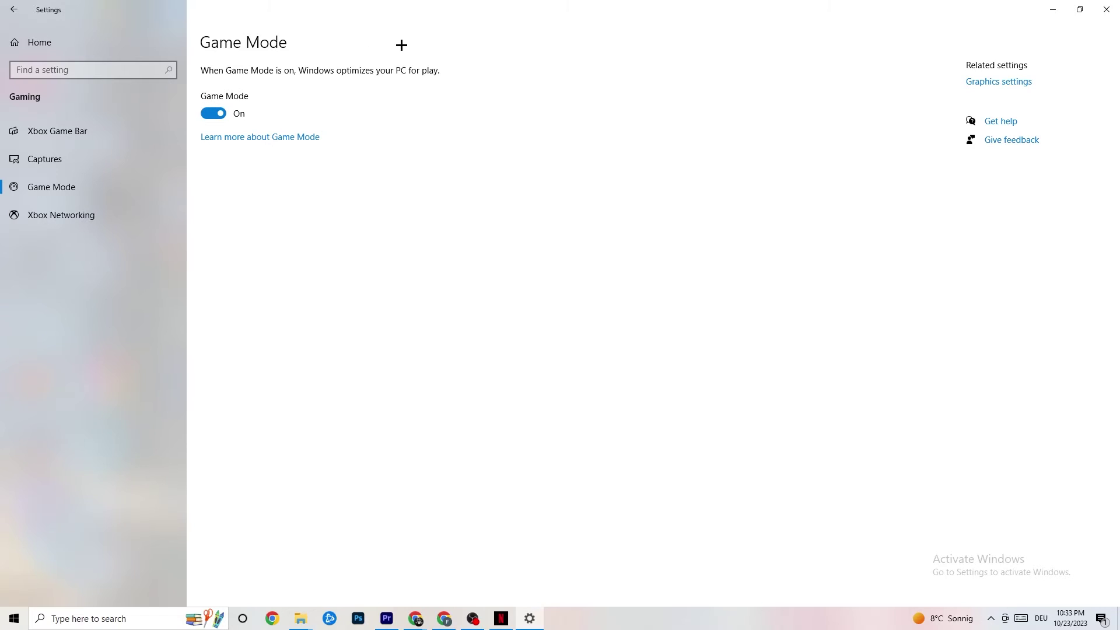
Review the Troubleshoot and Windows Update pages under Update & Security, and close Settings
click(13, 10)
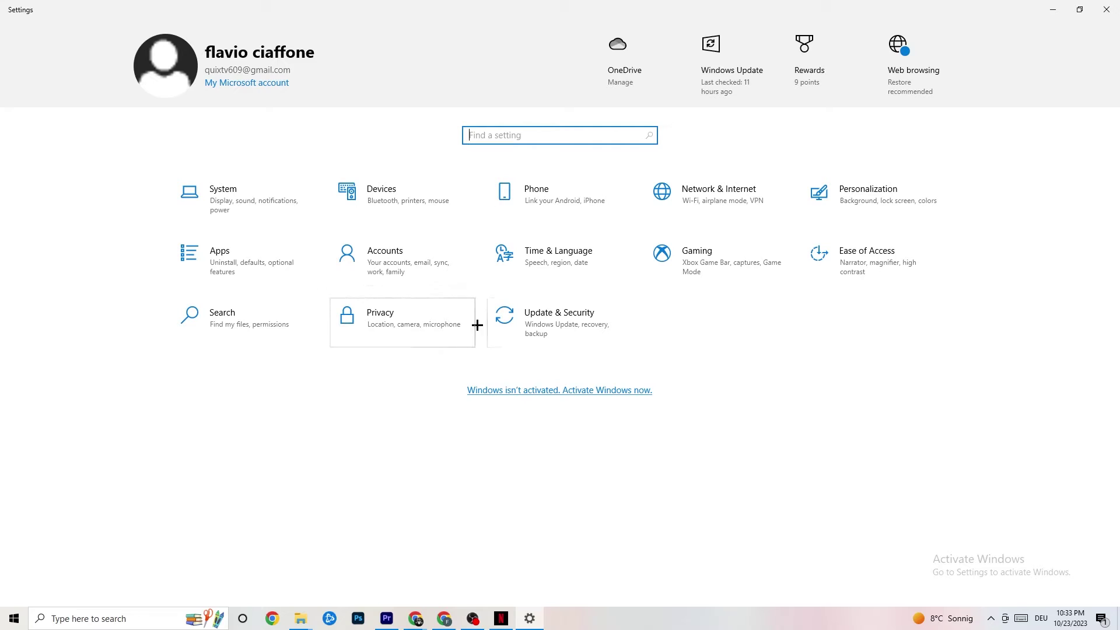
click(587, 332)
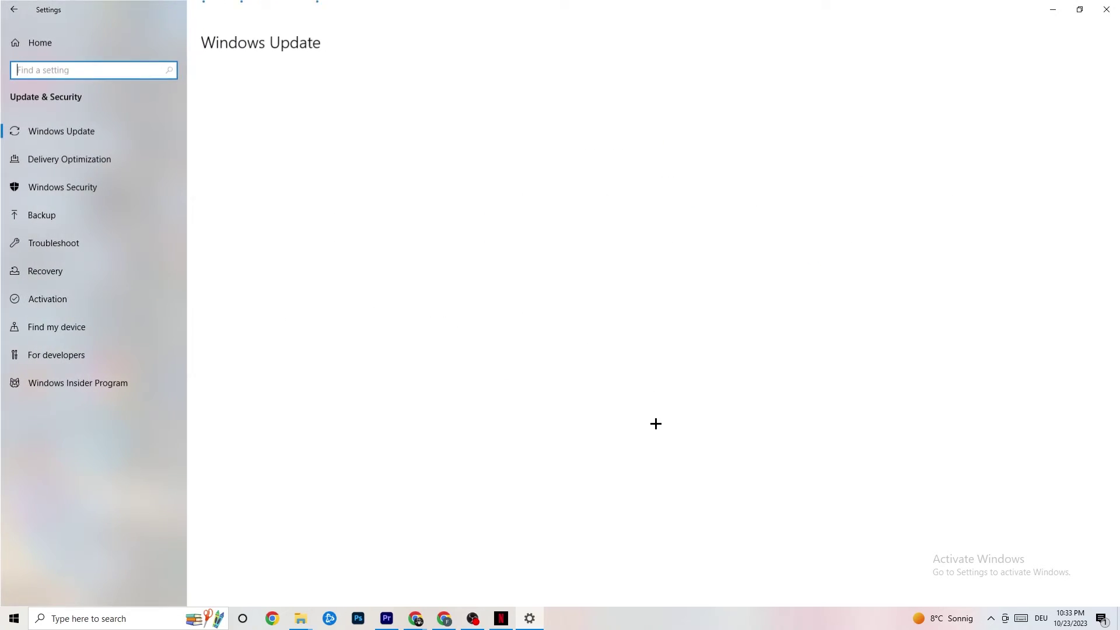
click(67, 234)
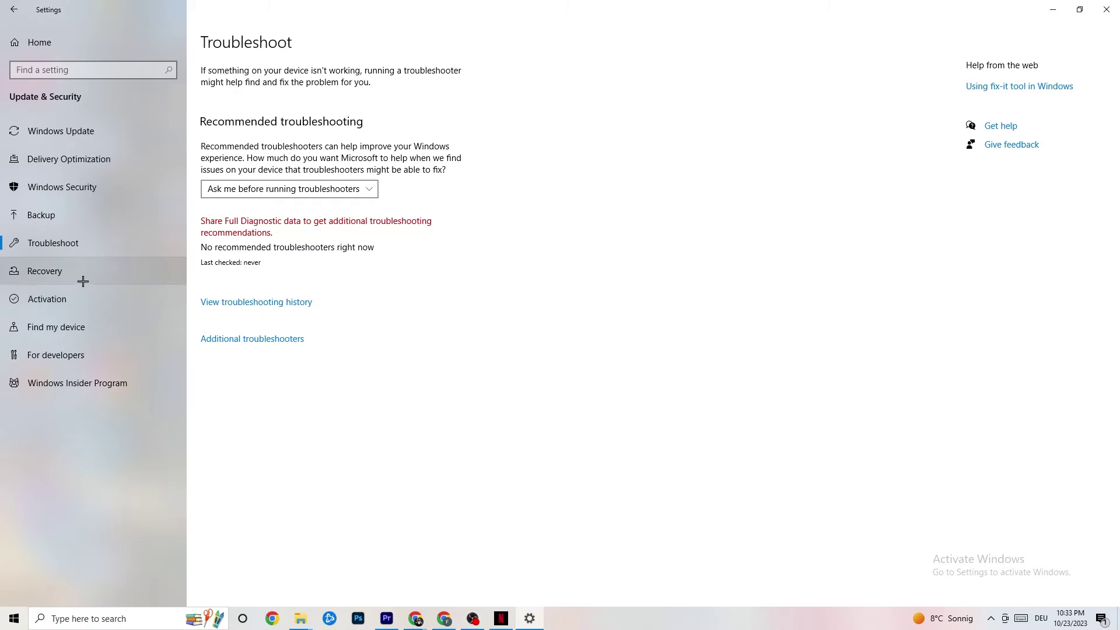
click(93, 133)
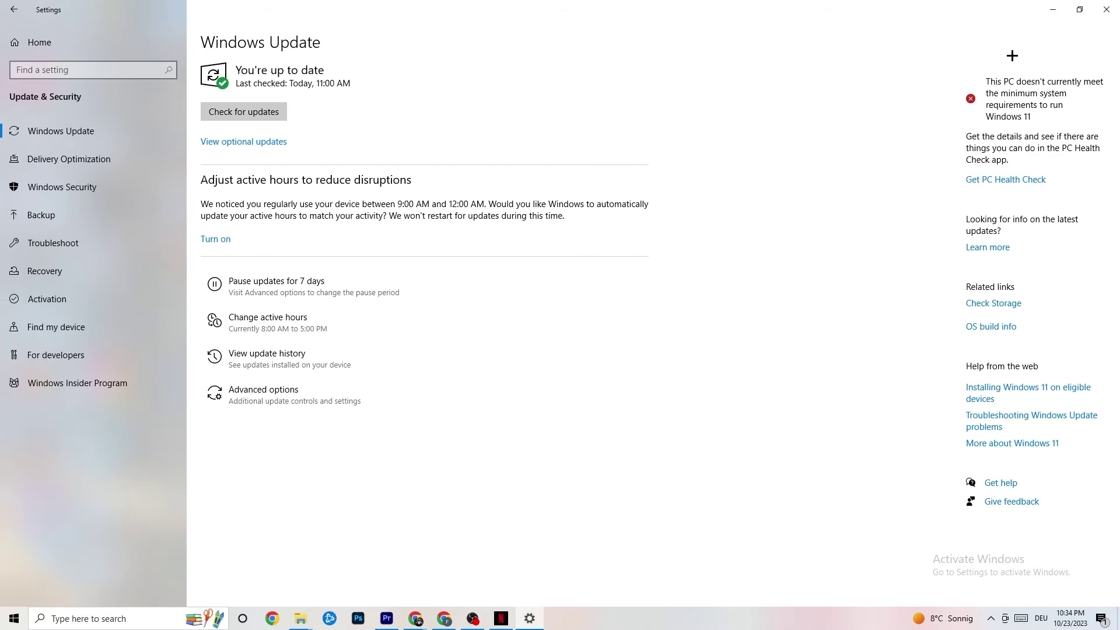
click(1095, 13)
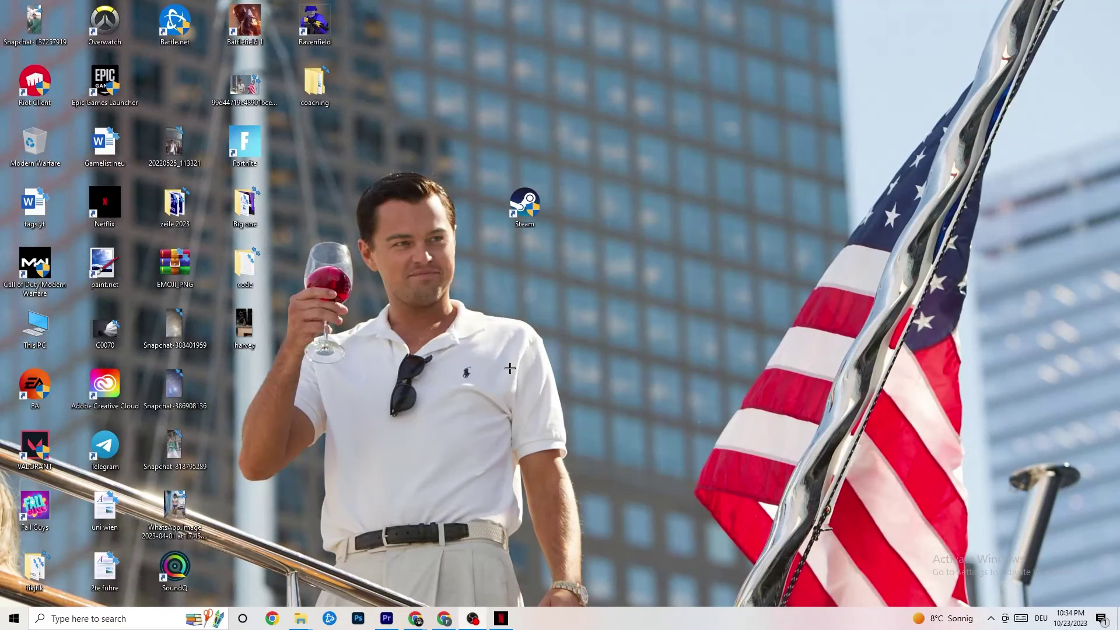